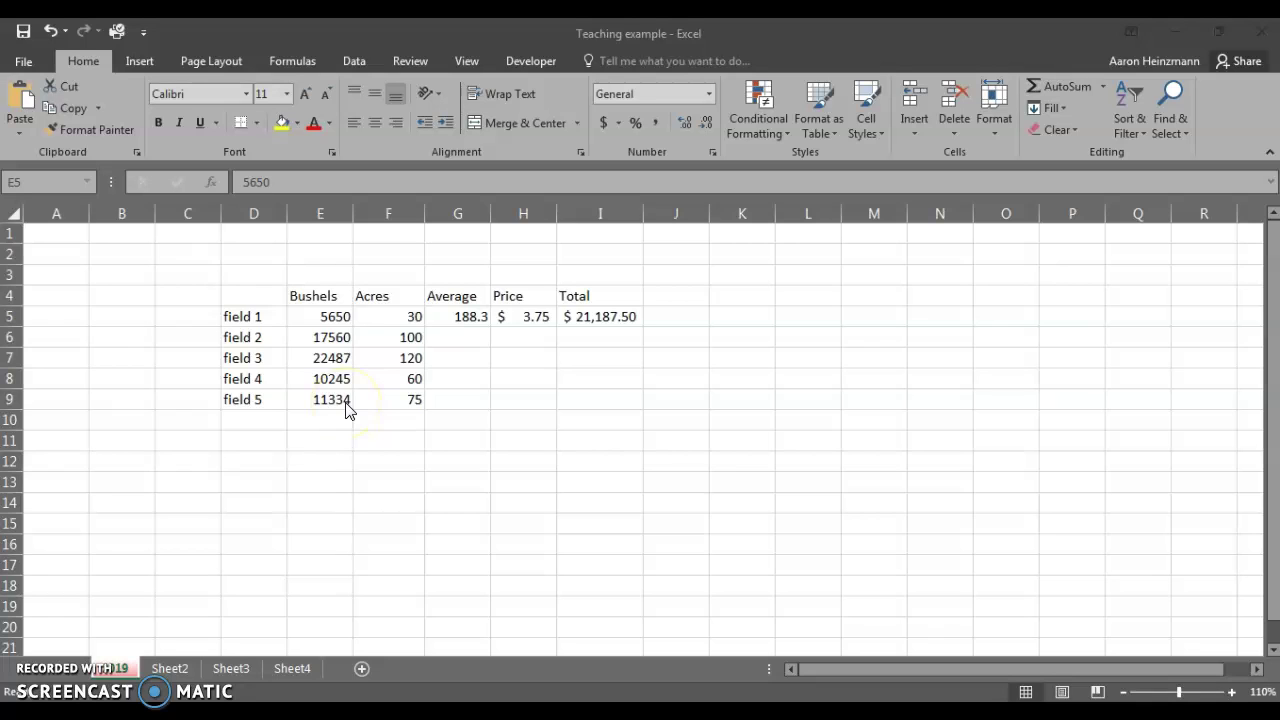
# Look through Sheet2, Sheet3 and Sheet4, then return to the field data sheet.
pyautogui.click(168, 666)
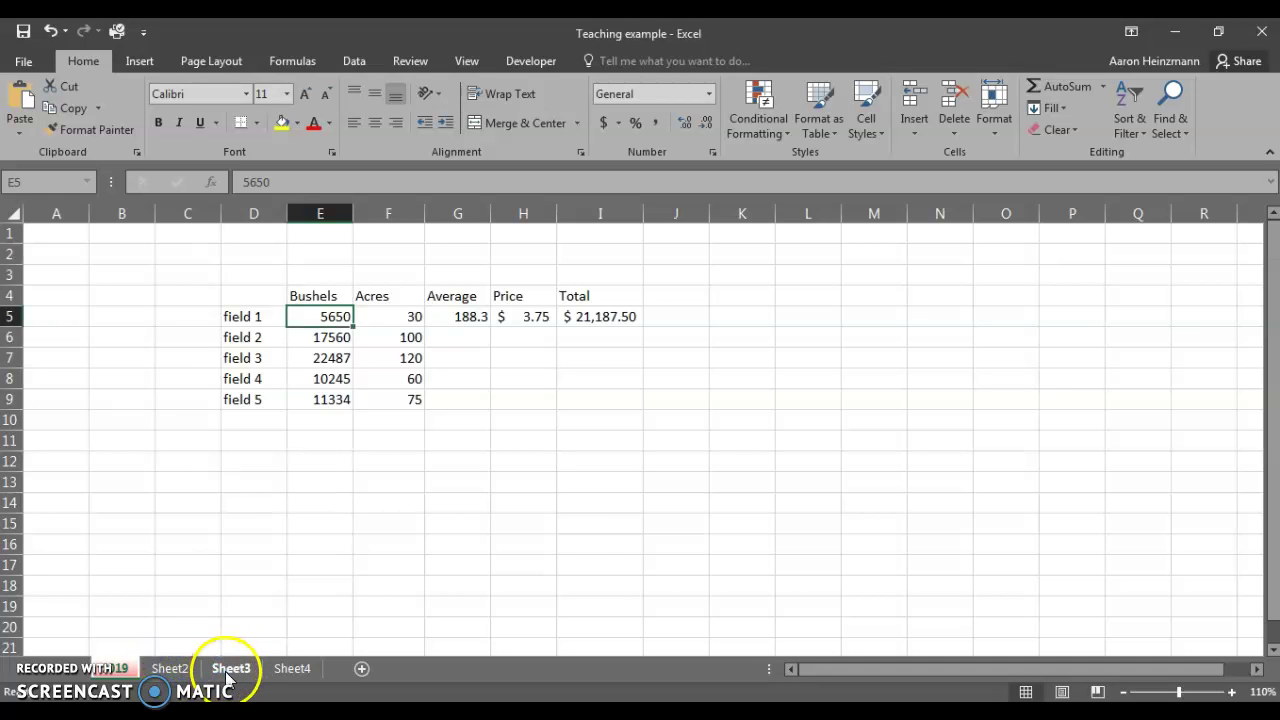
pyautogui.click(170, 668)
pyautogui.click(228, 670)
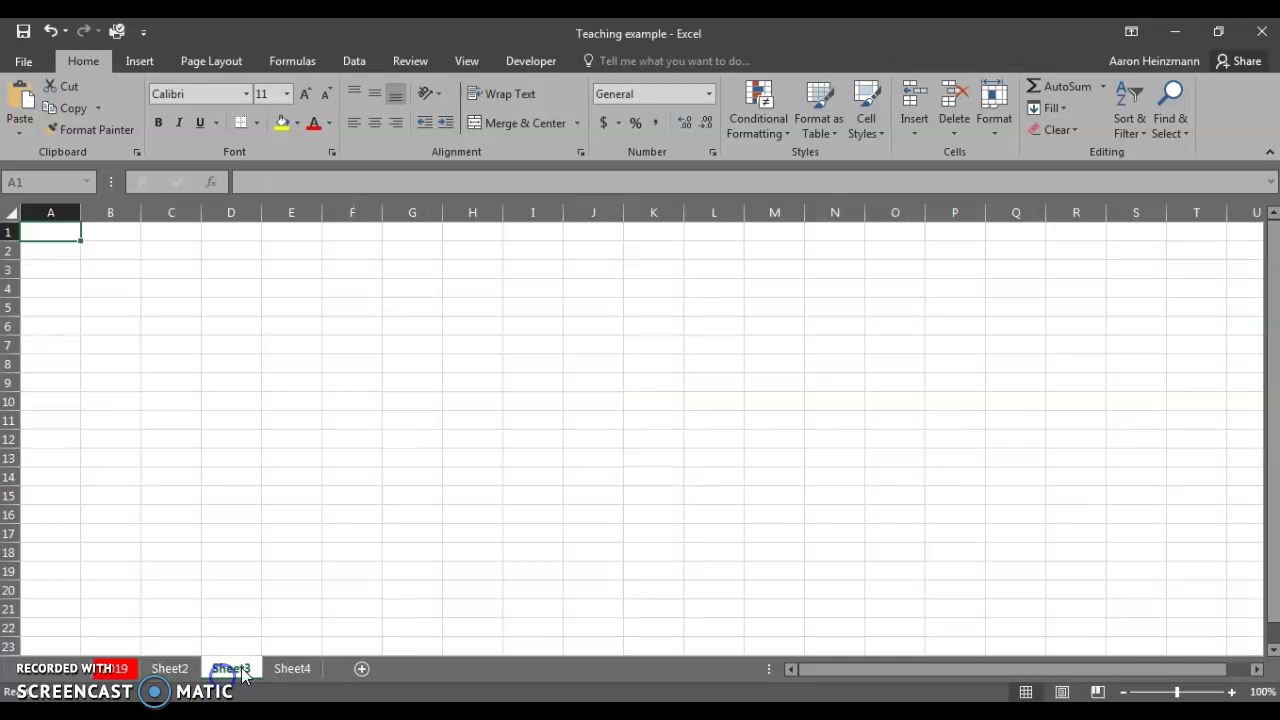
pyautogui.click(292, 670)
pyautogui.click(230, 670)
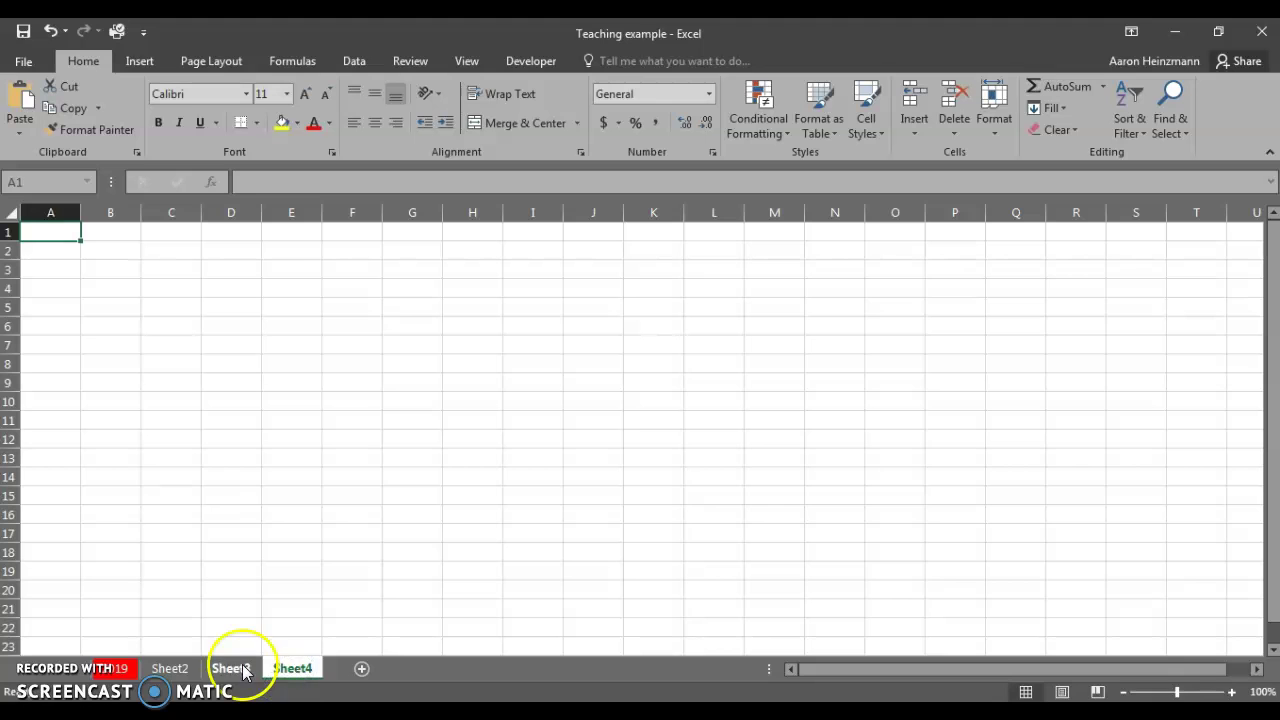
pyautogui.click(178, 670)
pyautogui.click(125, 672)
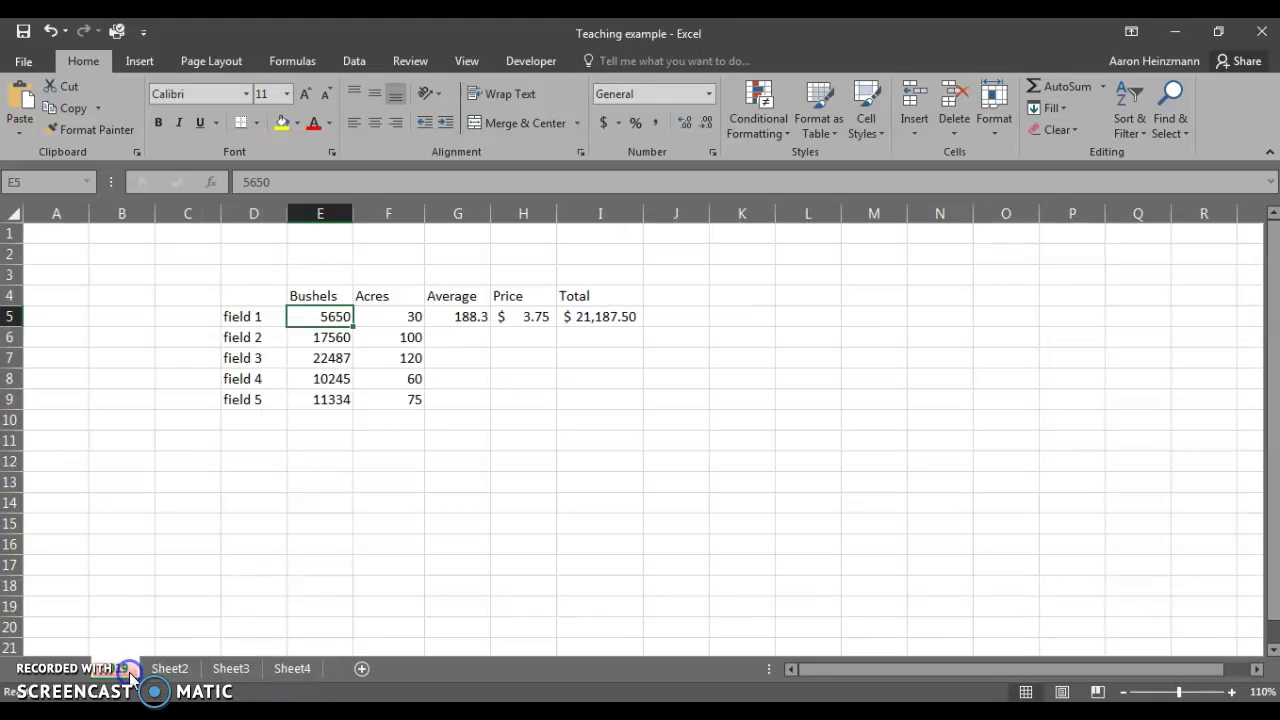
pyautogui.click(180, 670)
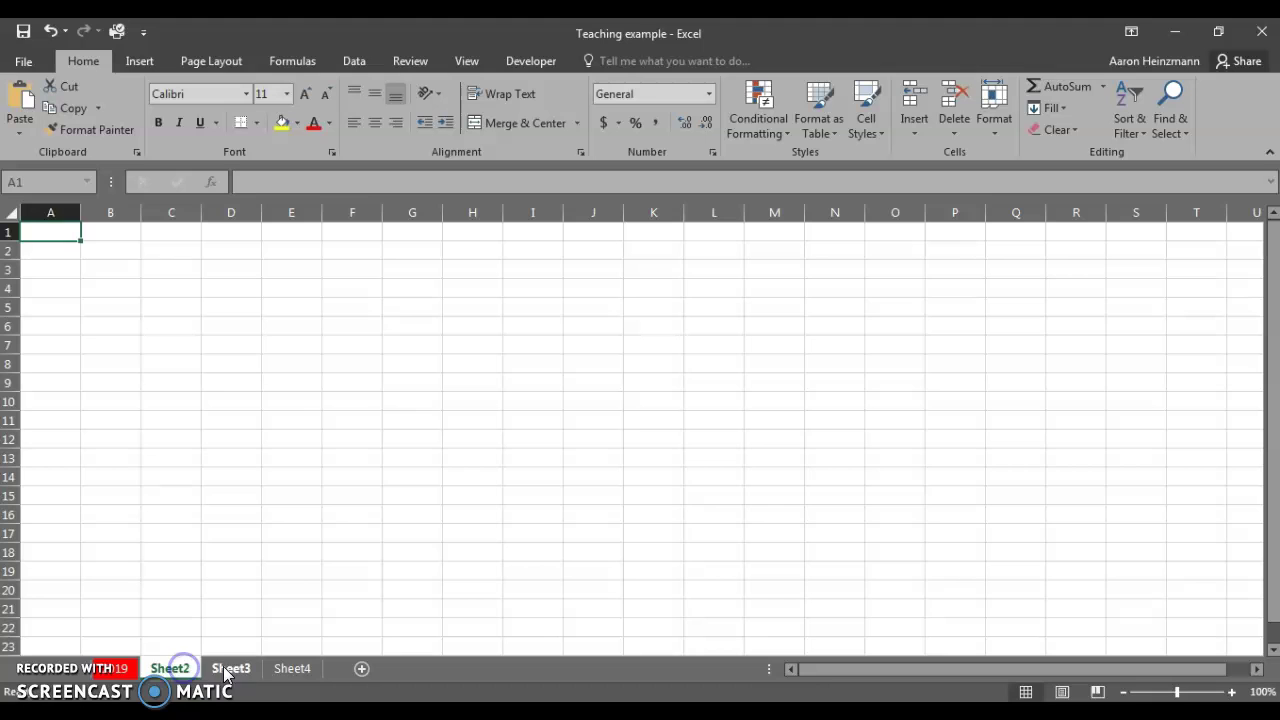
pyautogui.click(229, 669)
pyautogui.click(290, 669)
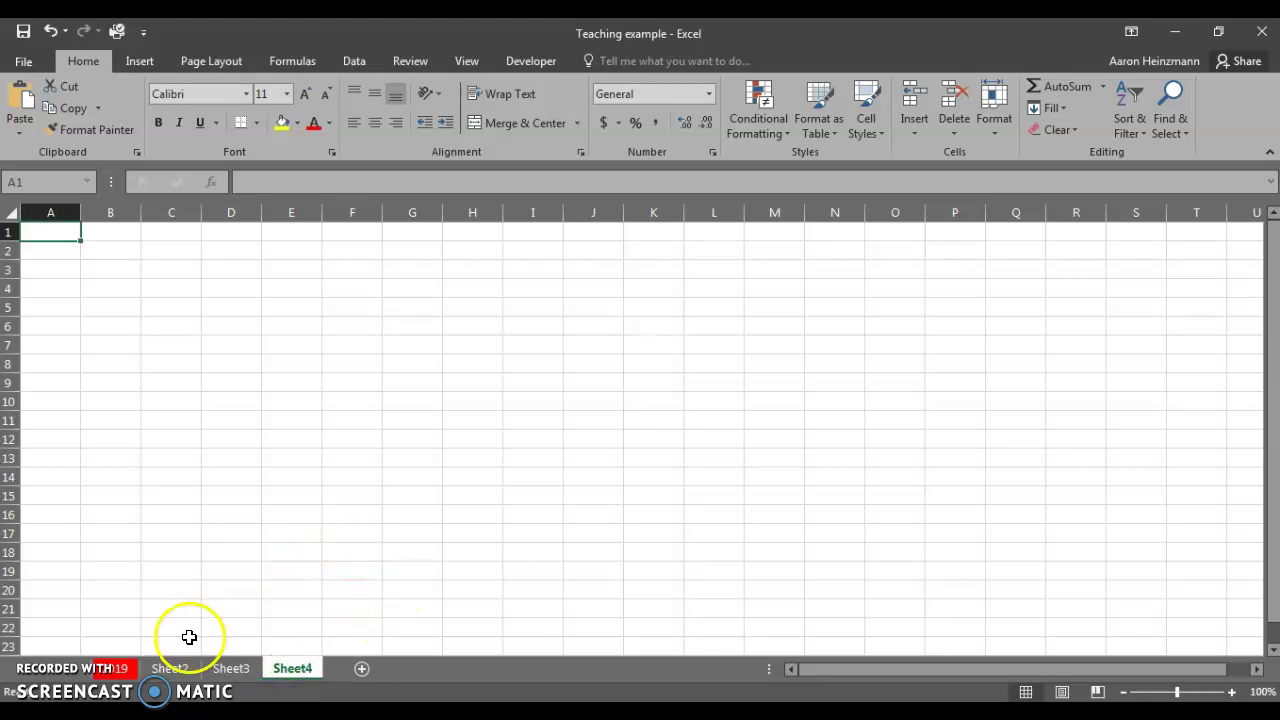
pyautogui.click(118, 667)
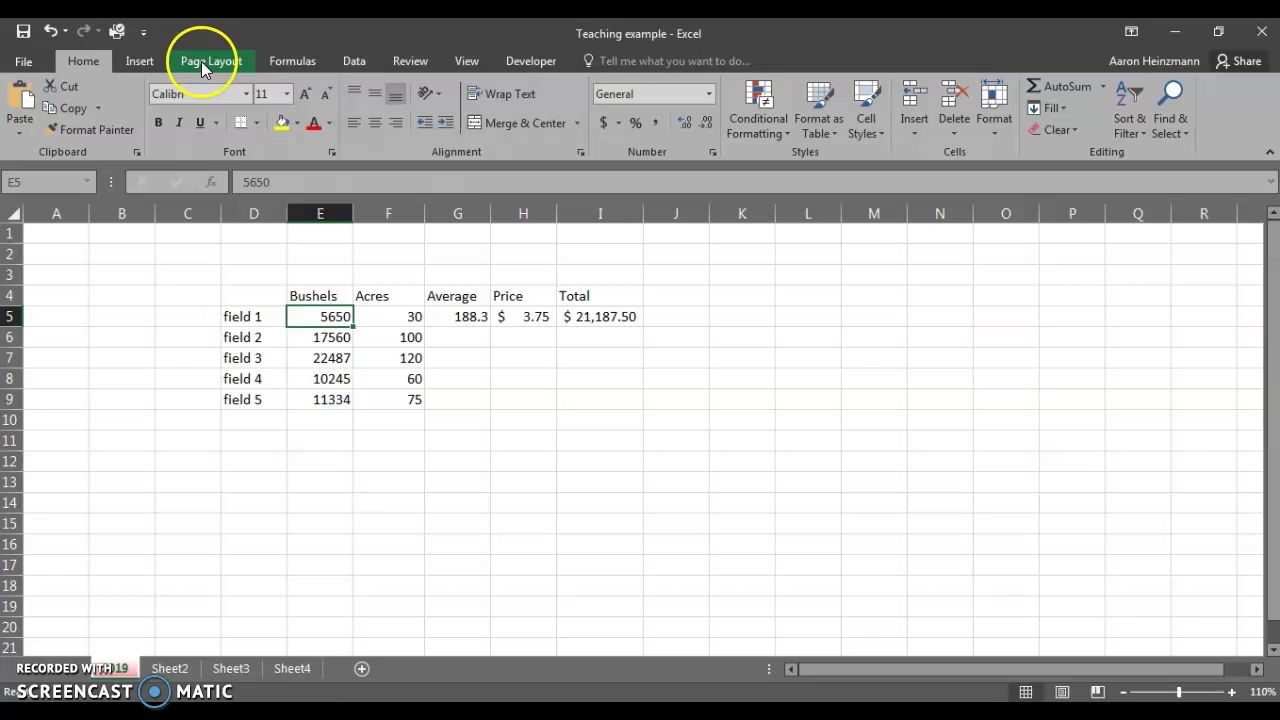
# Glance at the Formulas tab, then inspect field 1's label and bushels in D5 and E5.
pyautogui.click(295, 64)
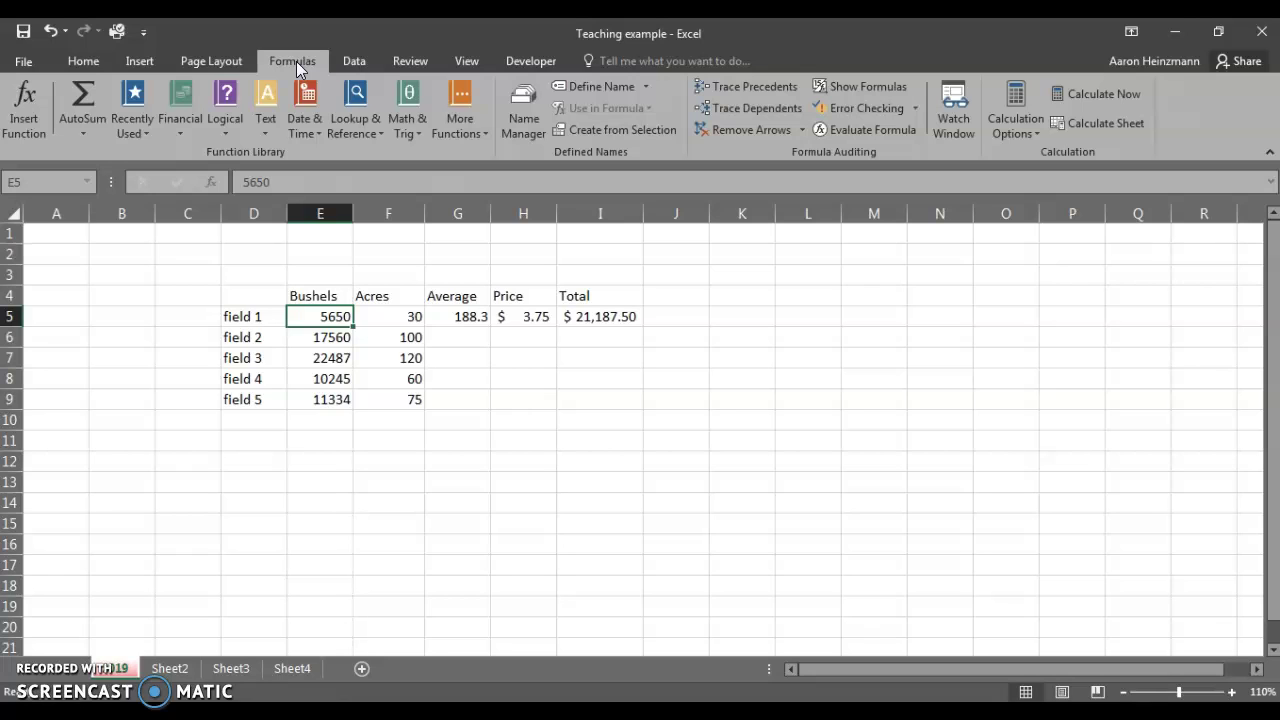
pyautogui.click(95, 63)
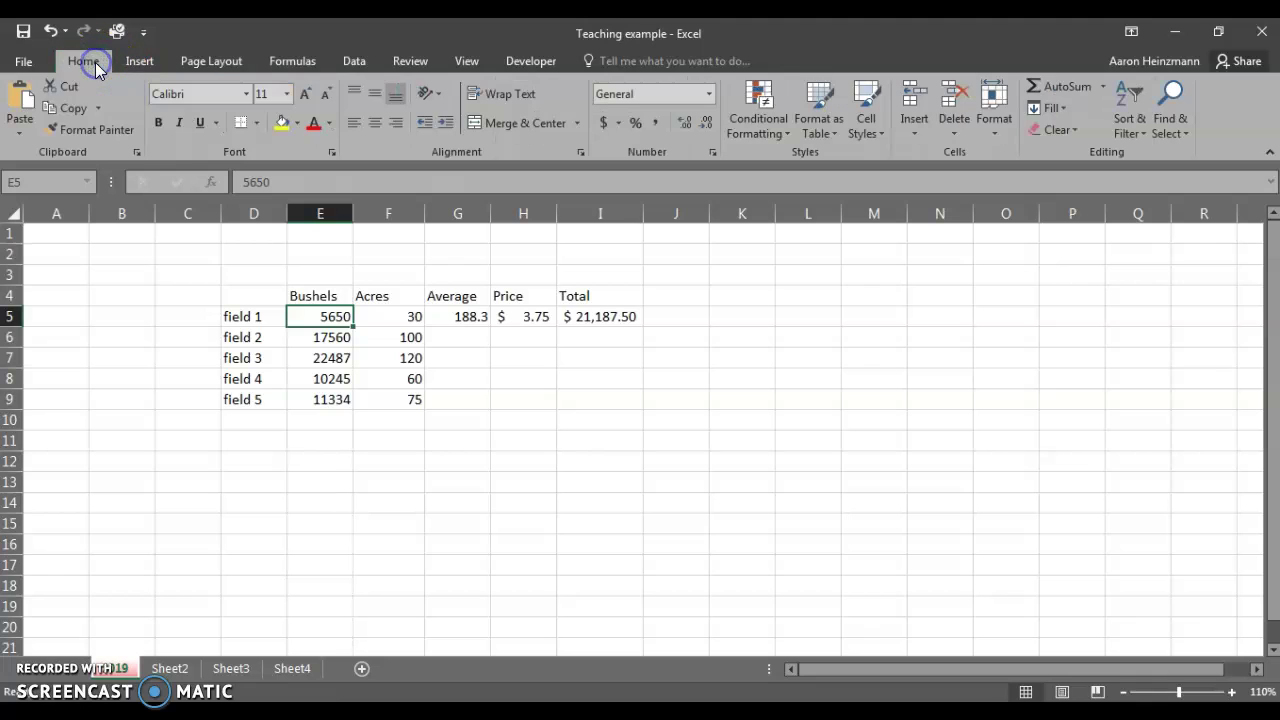
pyautogui.click(272, 316)
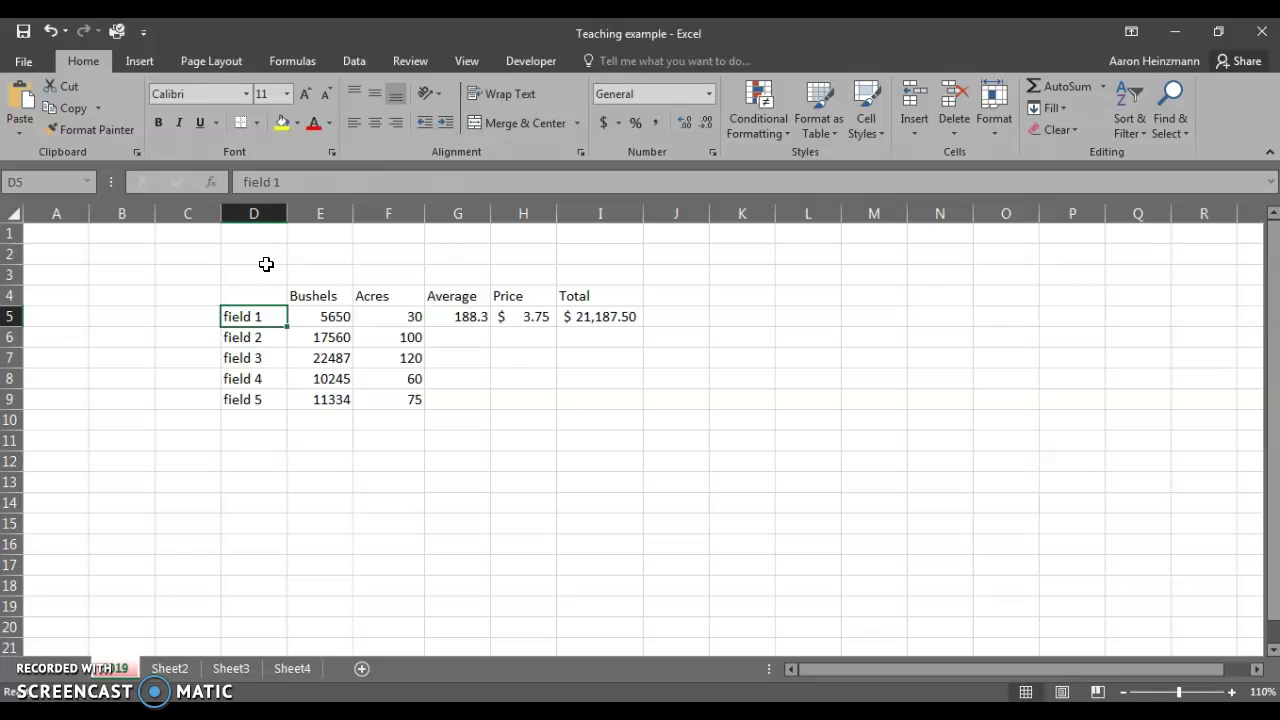
pyautogui.click(326, 316)
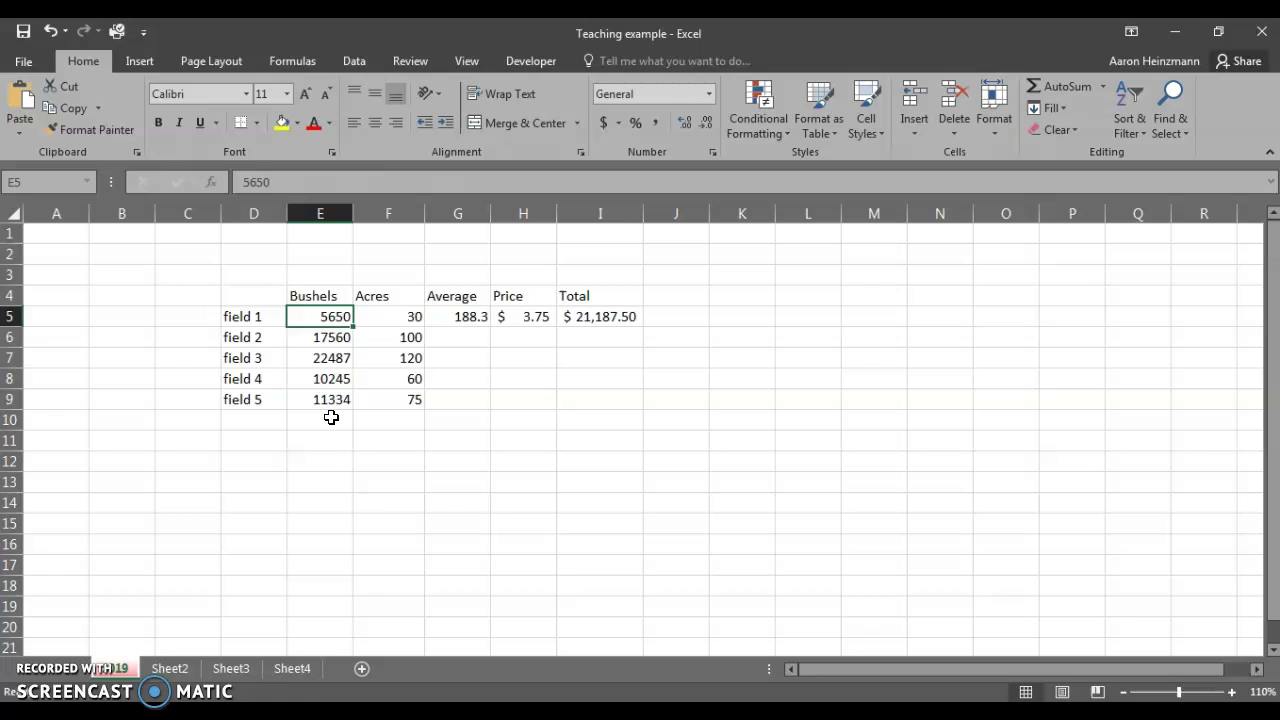
# Label D10 'total' and AutoSum E5:E9 into E10, giving 67276 bushels.
pyautogui.click(331, 417)
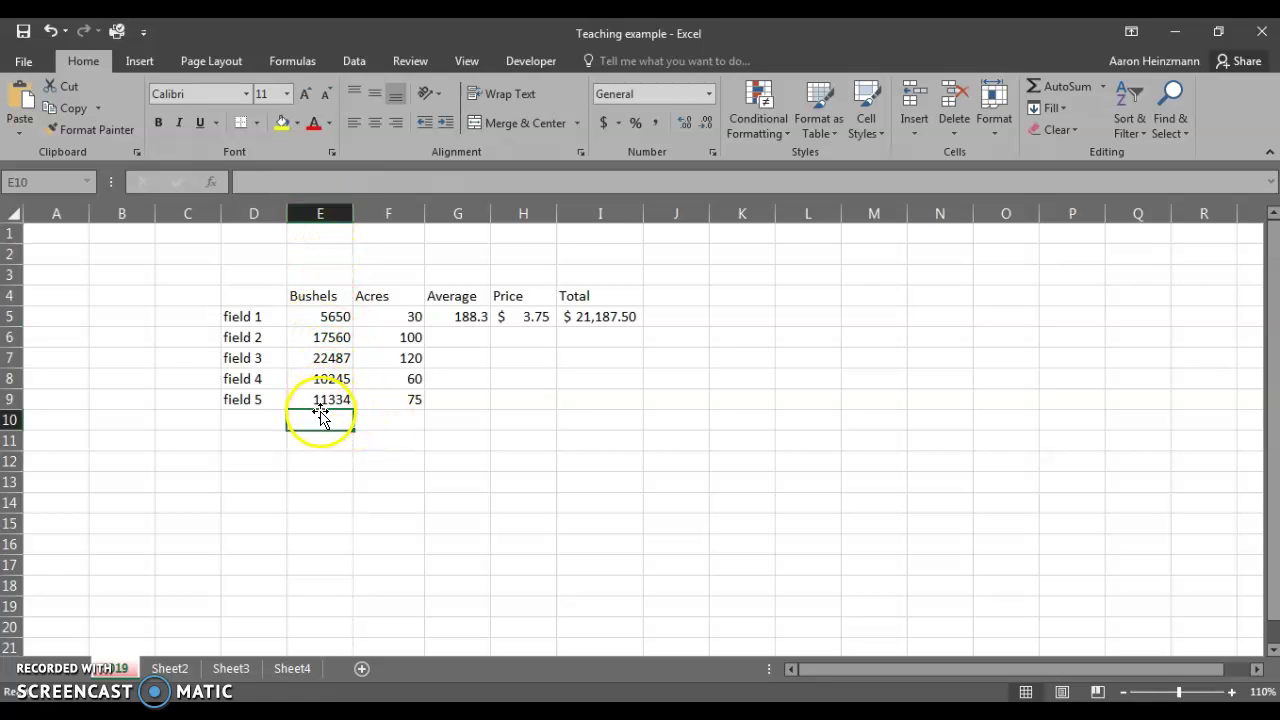
pyautogui.click(272, 415)
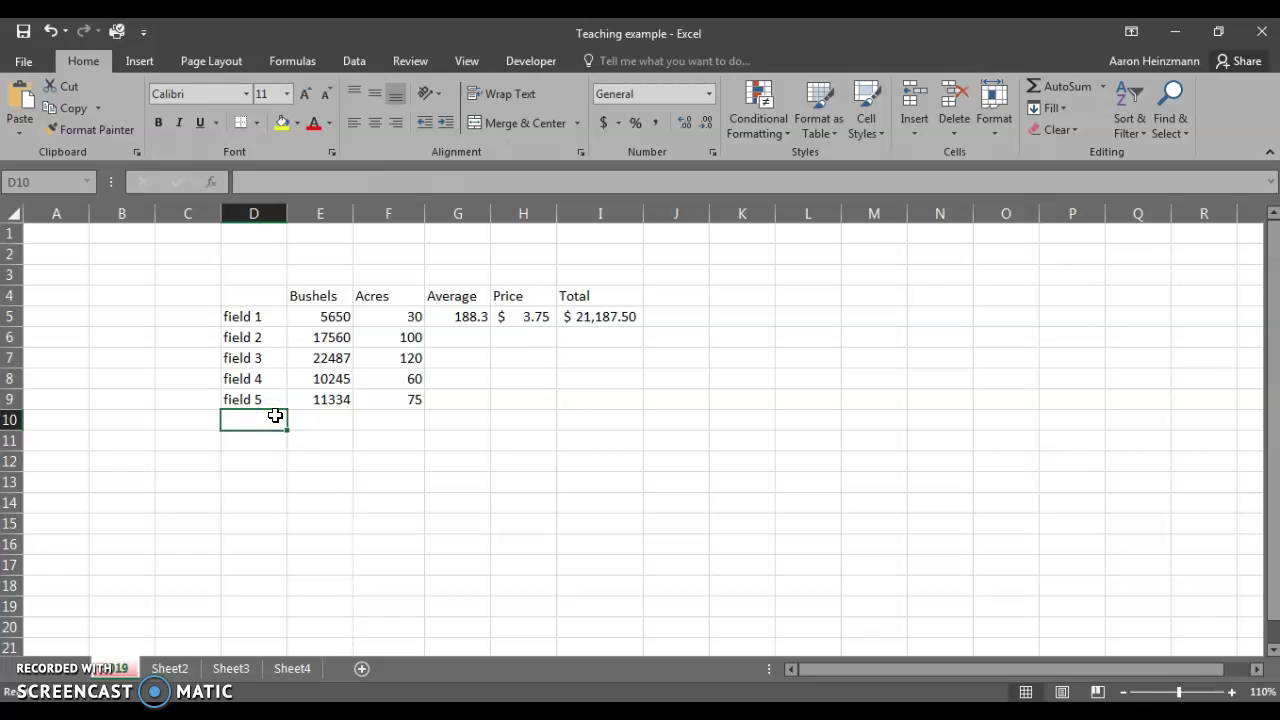
pyautogui.write('total')
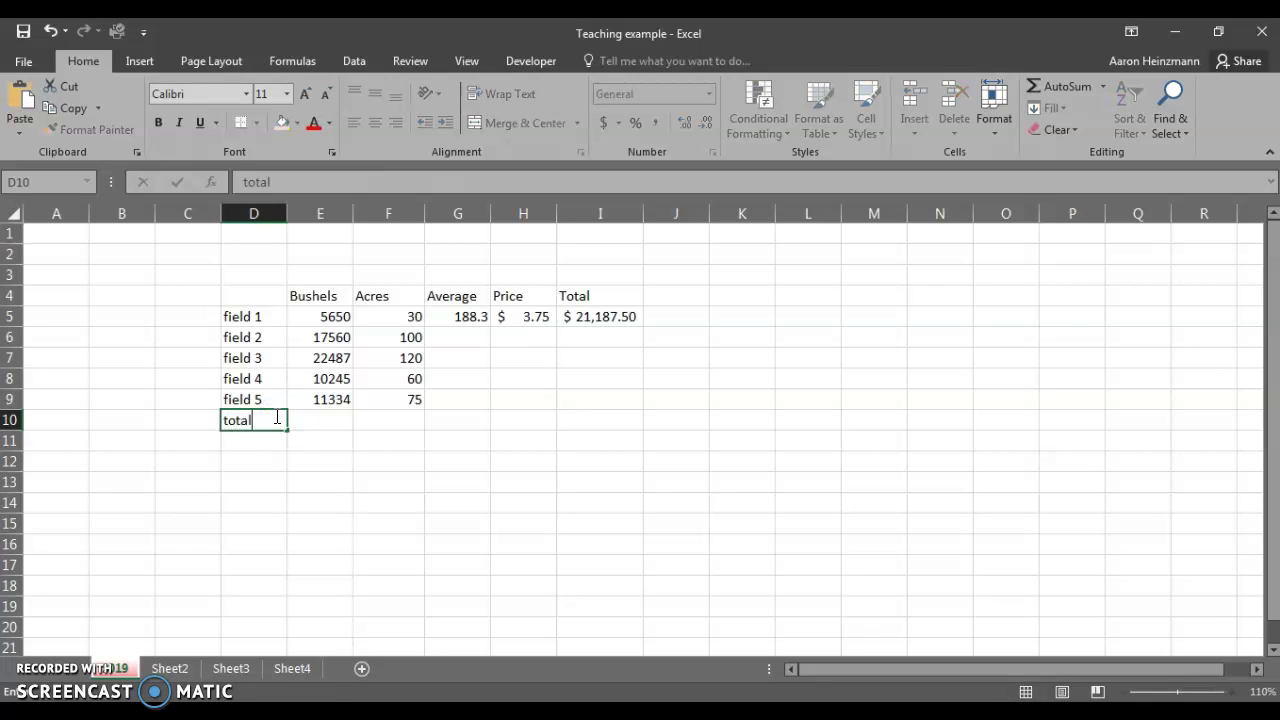
pyautogui.press('Tab')
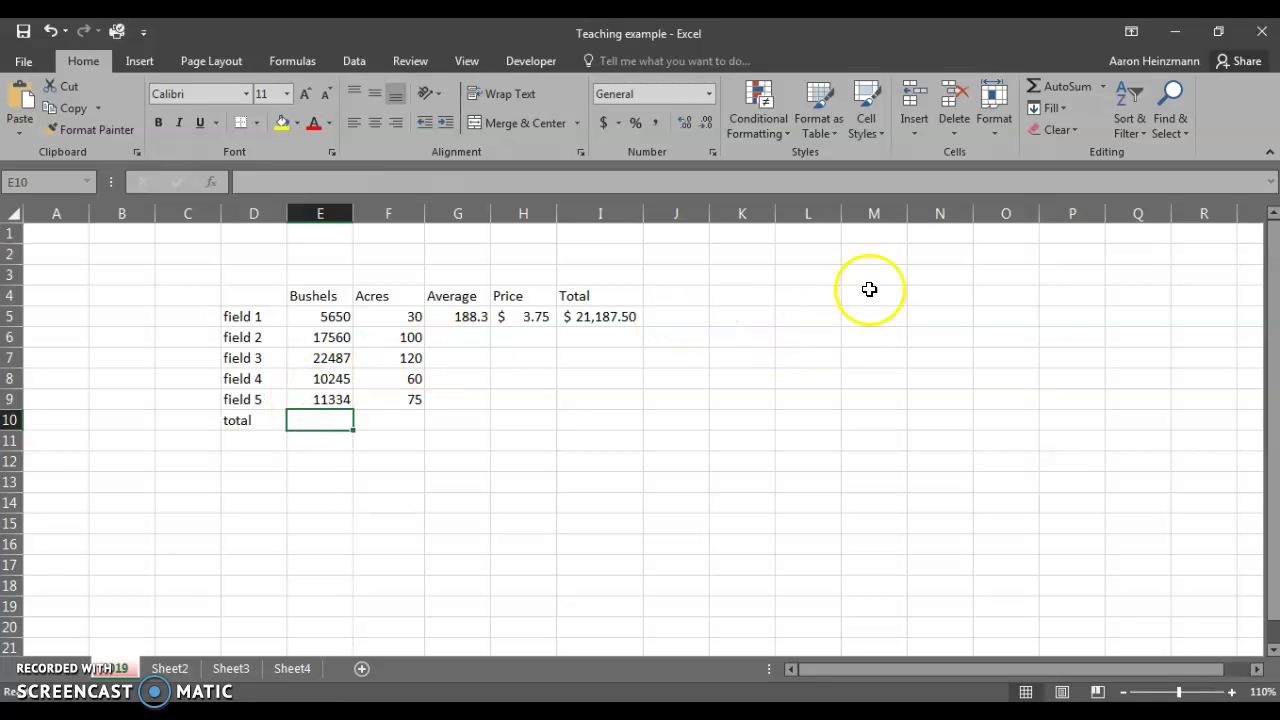
pyautogui.click(1066, 87)
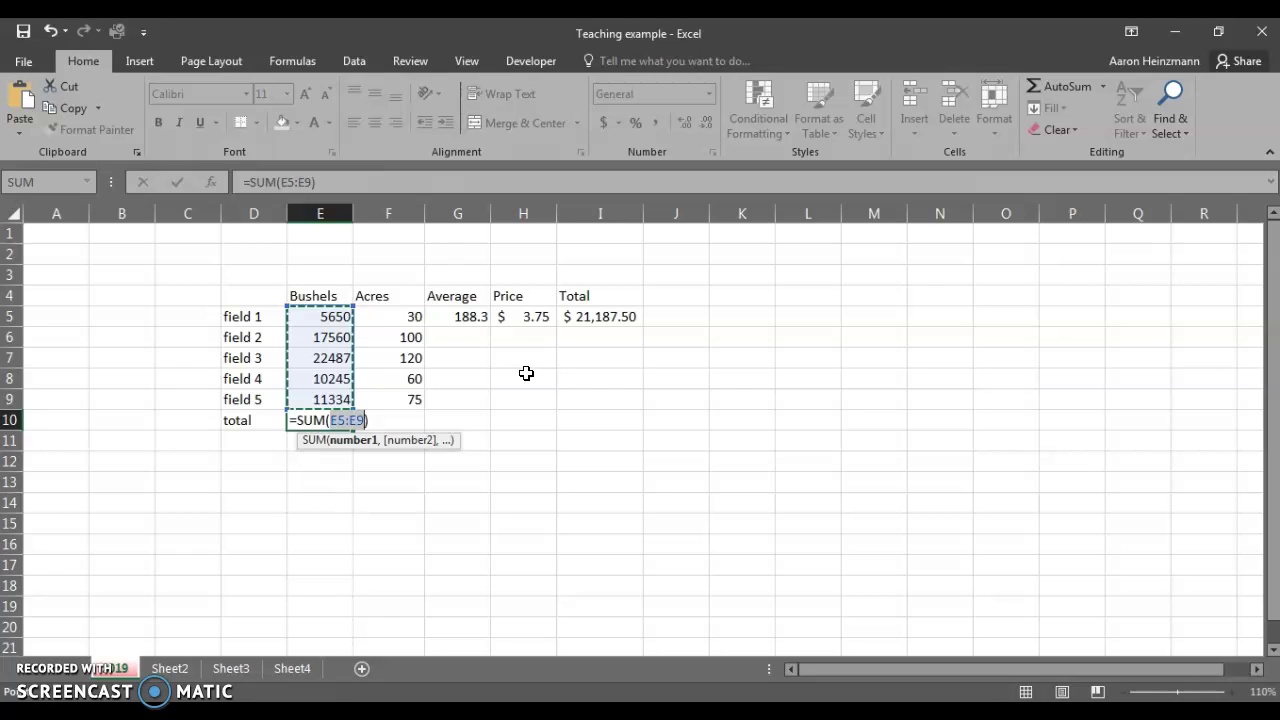
pyautogui.press('Return')
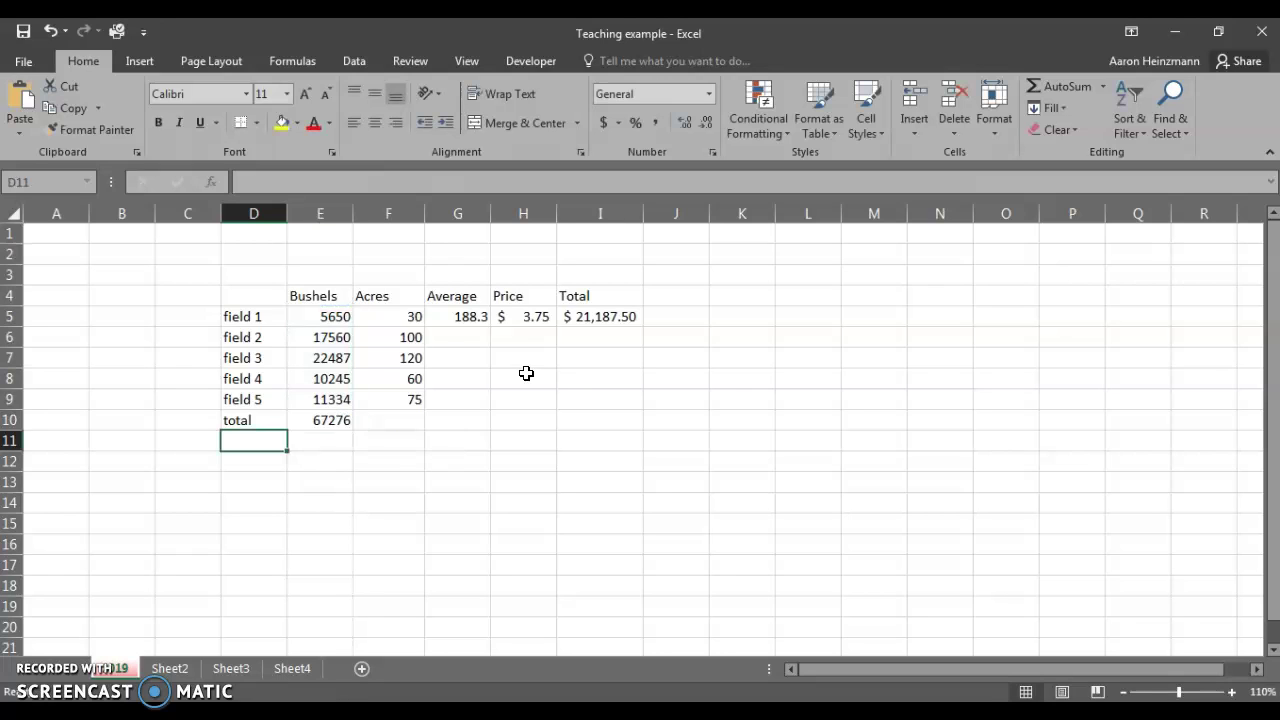
# Change field 1's bushels in E5 to 6550 and confirm the E10 total becomes 68176.
pyautogui.click(329, 420)
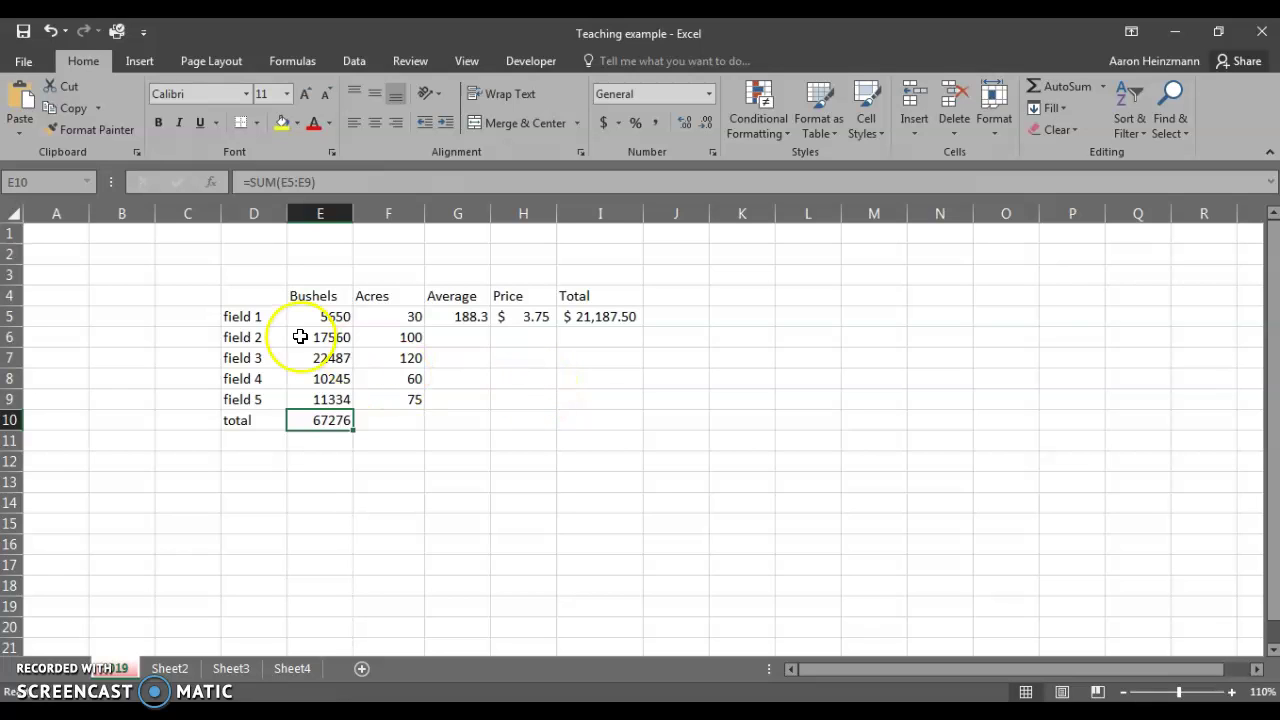
pyautogui.click(331, 337)
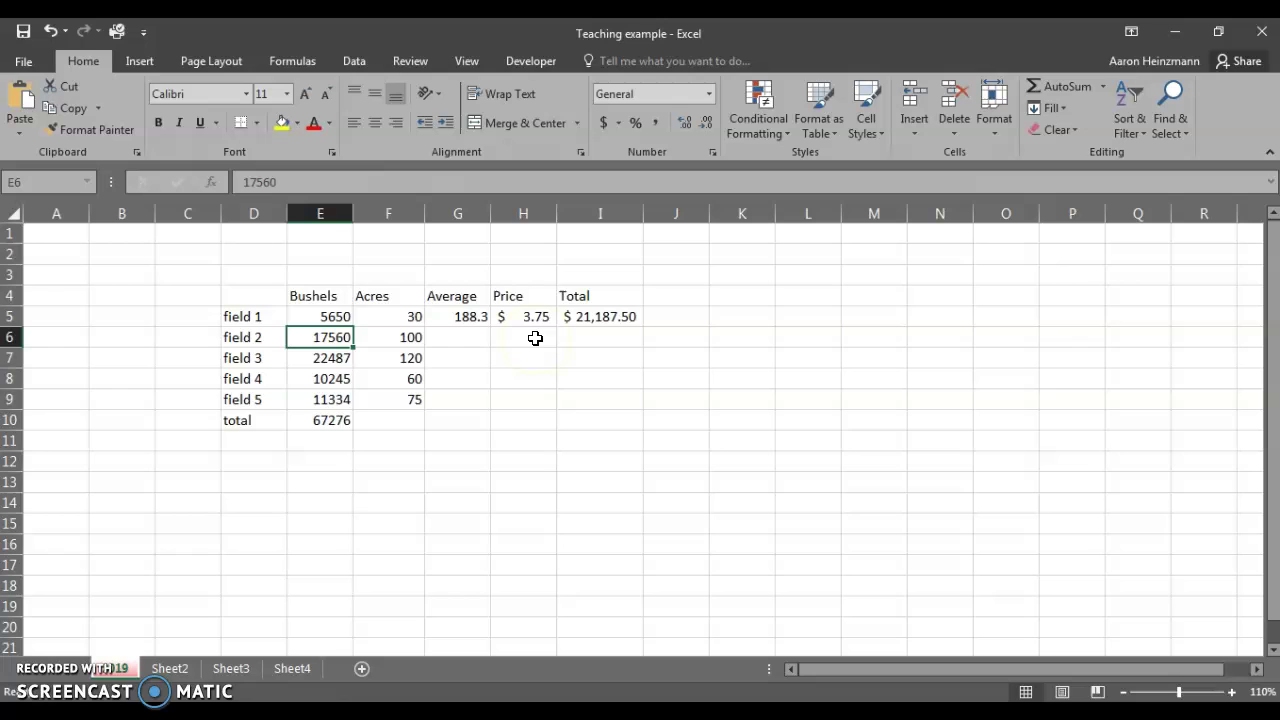
pyautogui.press('Up')
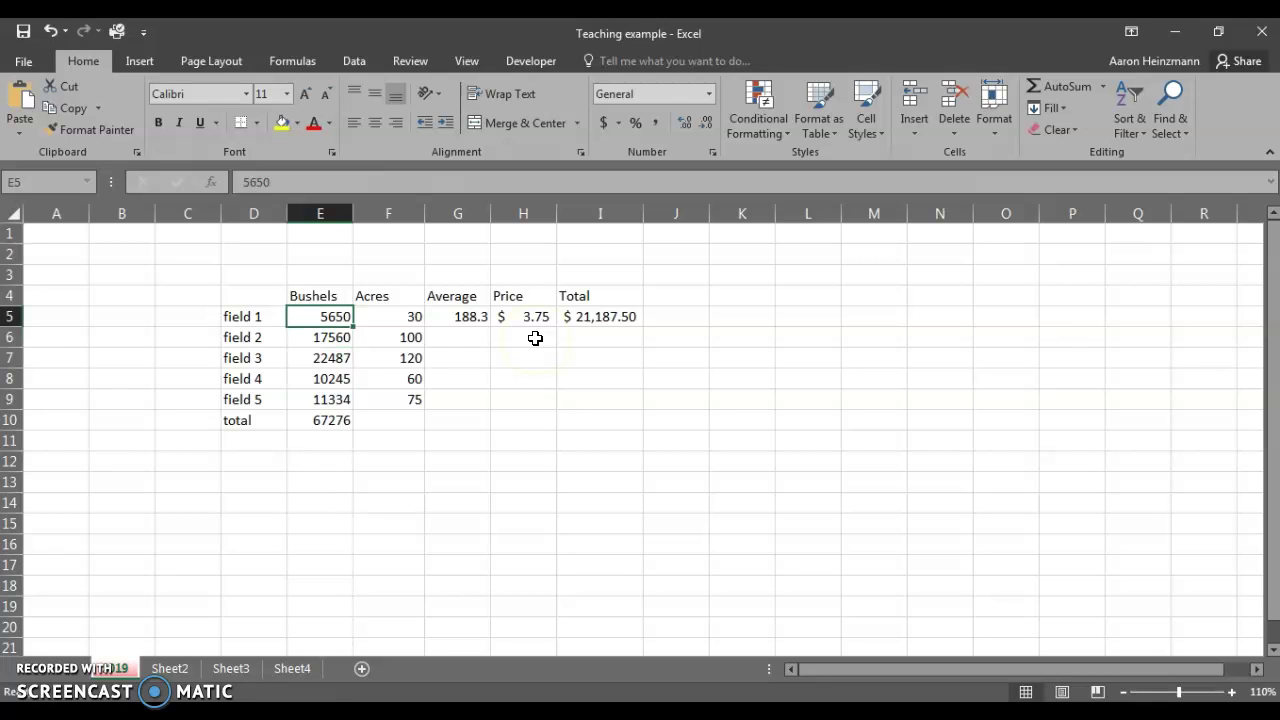
pyautogui.write('65')
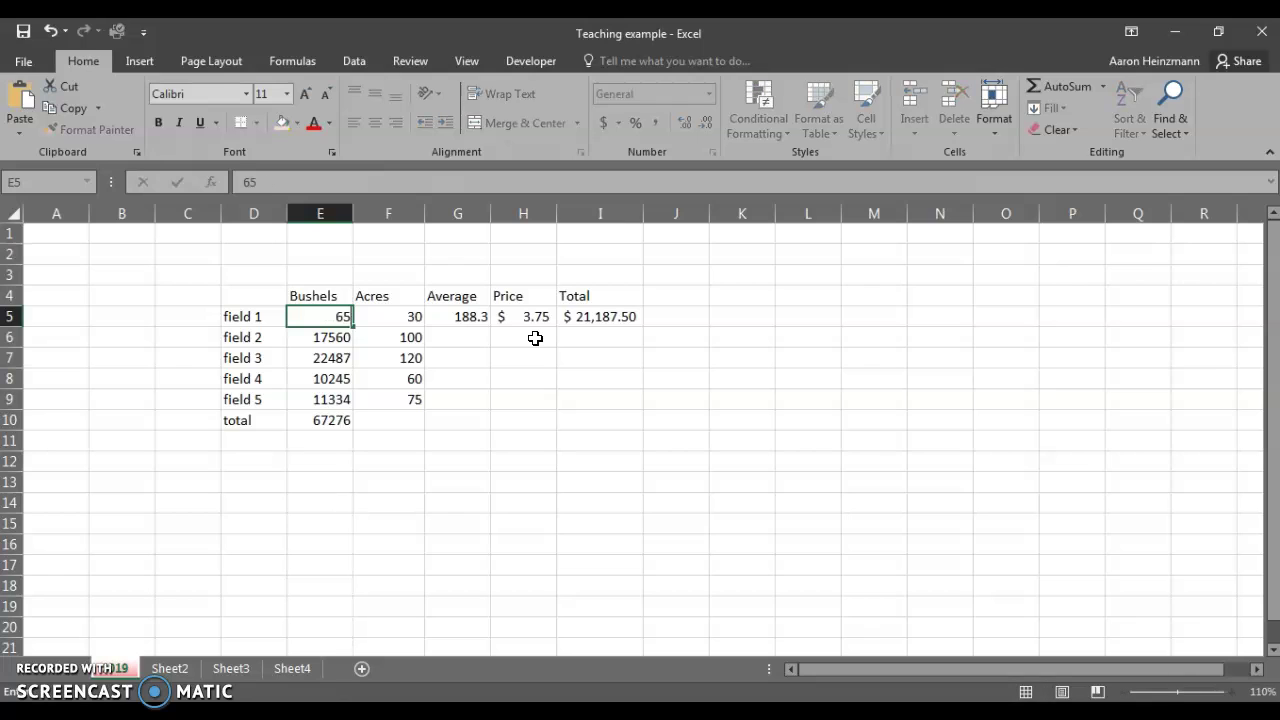
pyautogui.write('50')
pyautogui.press('Return')
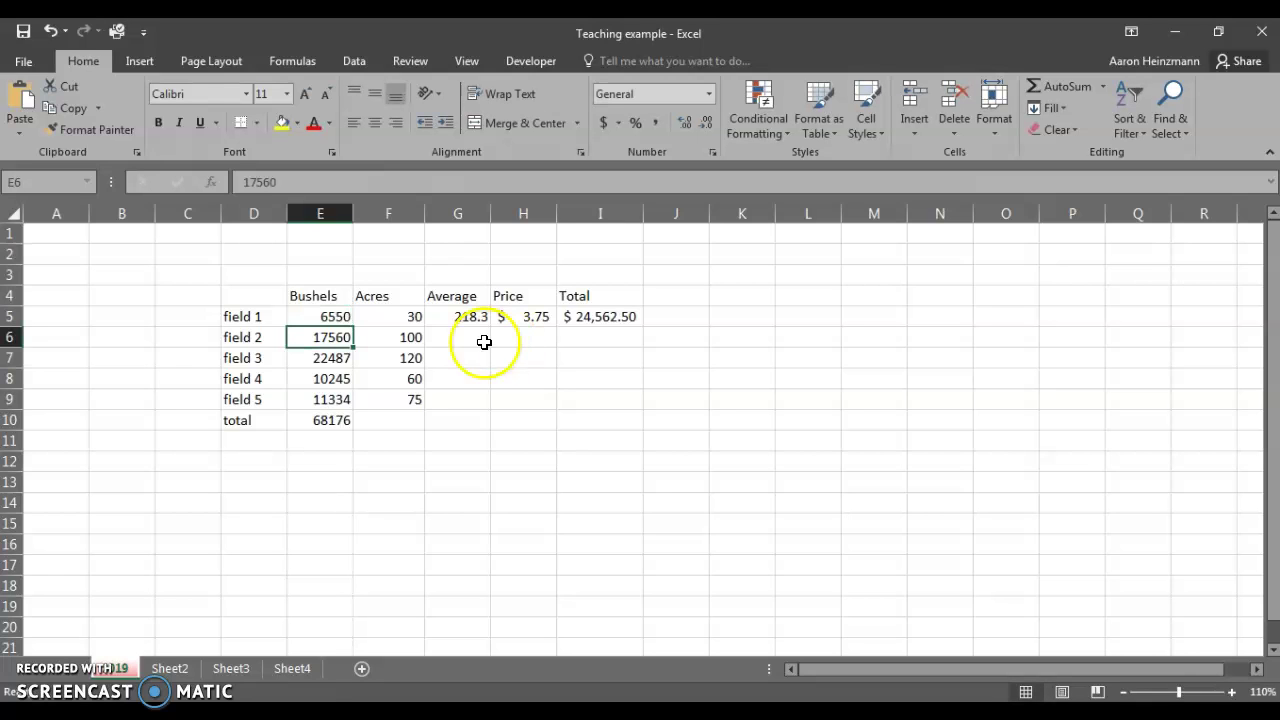
pyautogui.click(332, 422)
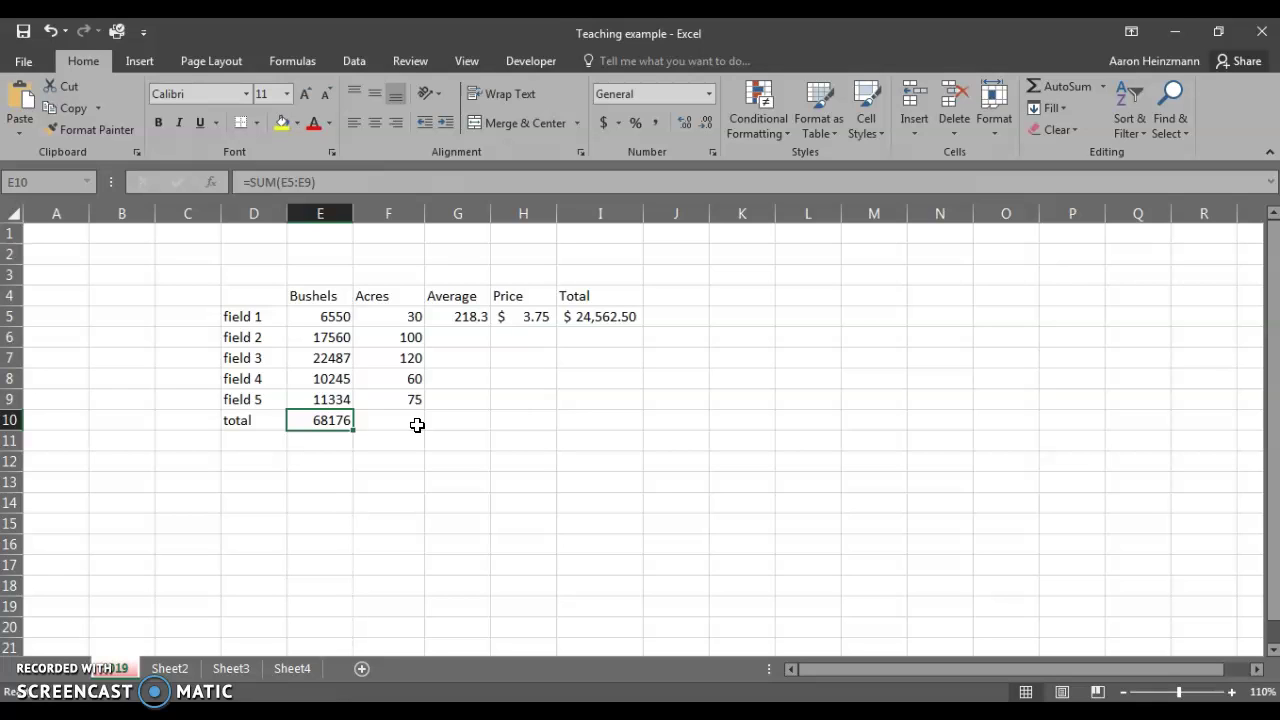
# Check the sum of Acres F5:F9 and enter 385 as the Acres total in F10.
pyautogui.click(417, 425)
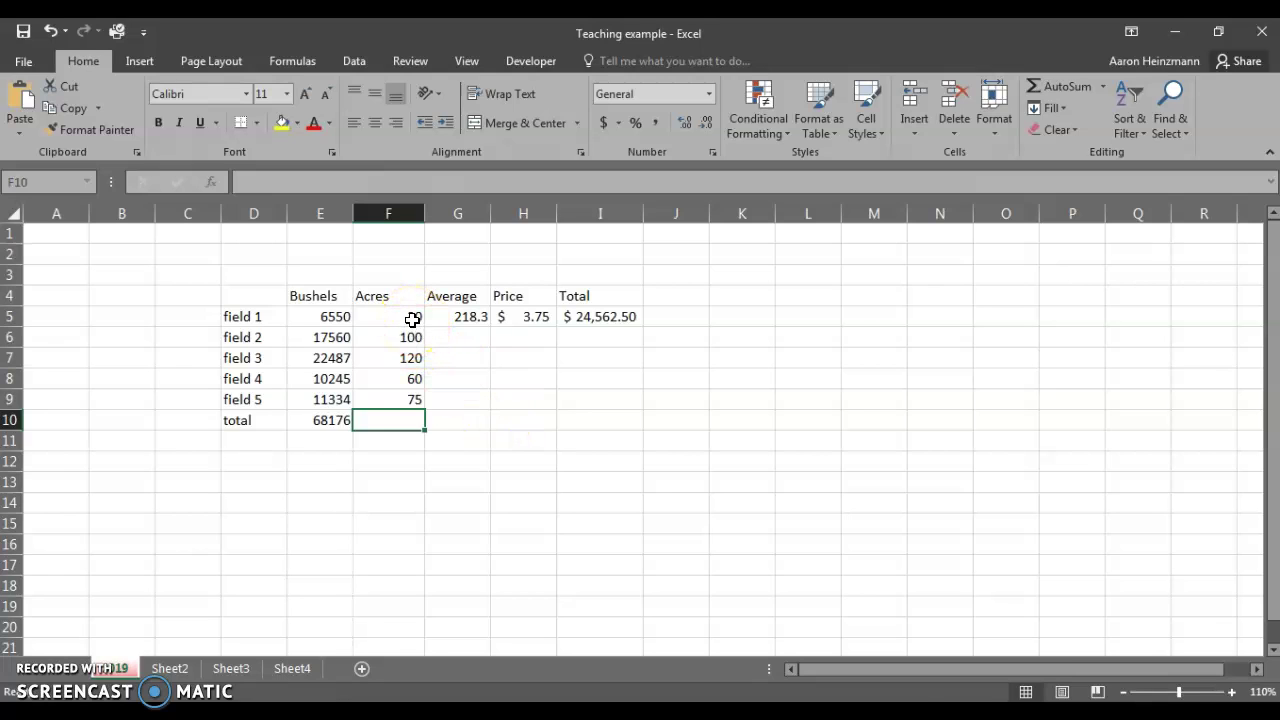
pyautogui.moveTo(412, 318); pyautogui.dragTo(410, 399)
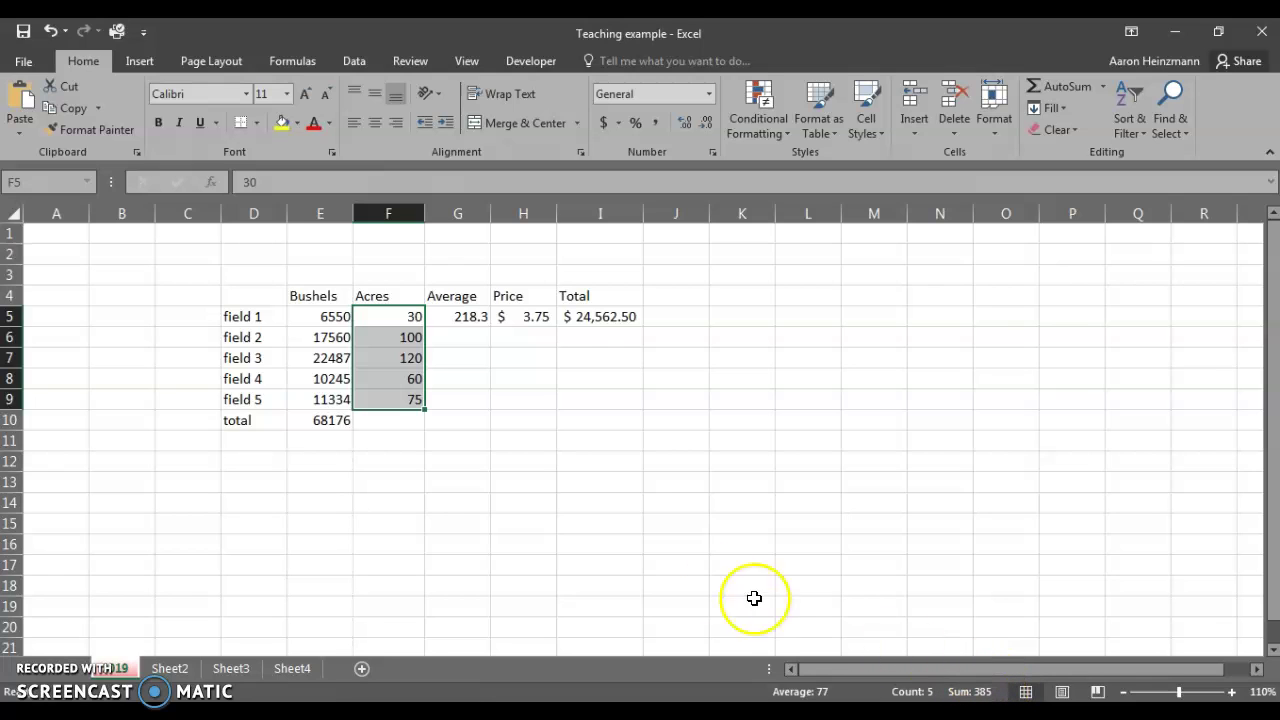
pyautogui.click(397, 420)
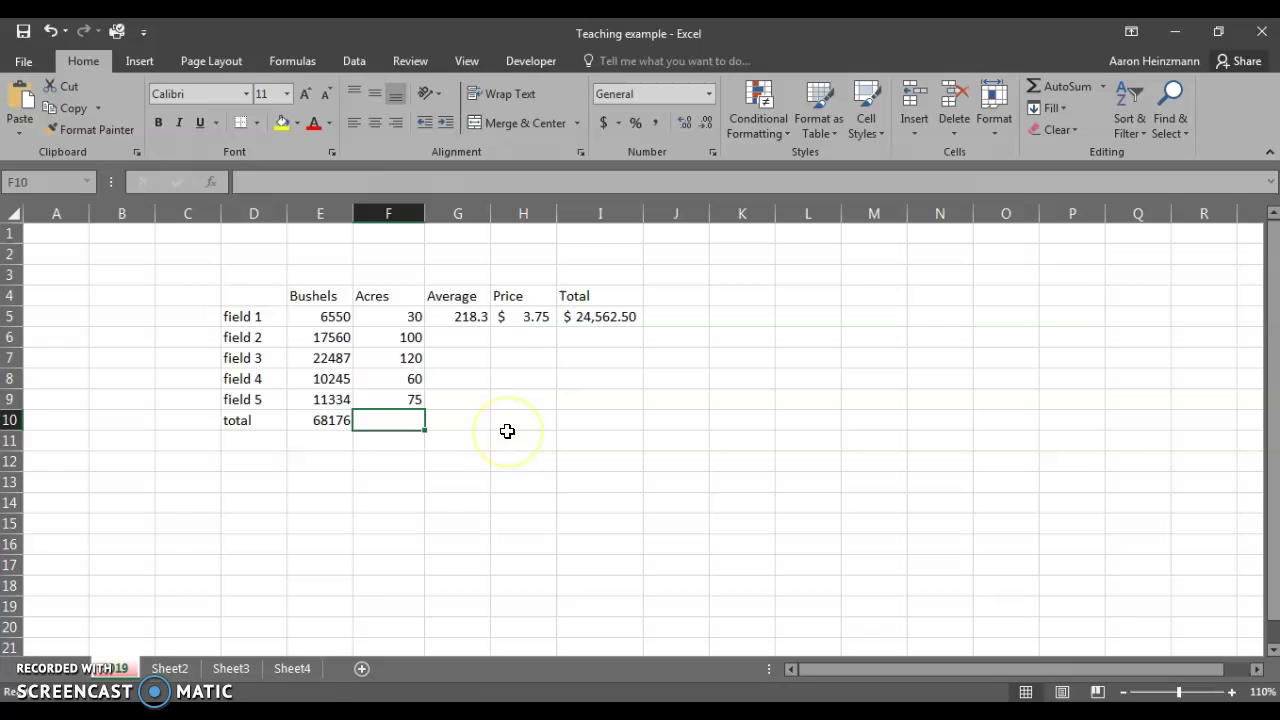
pyautogui.write('385')
pyautogui.press('Return')
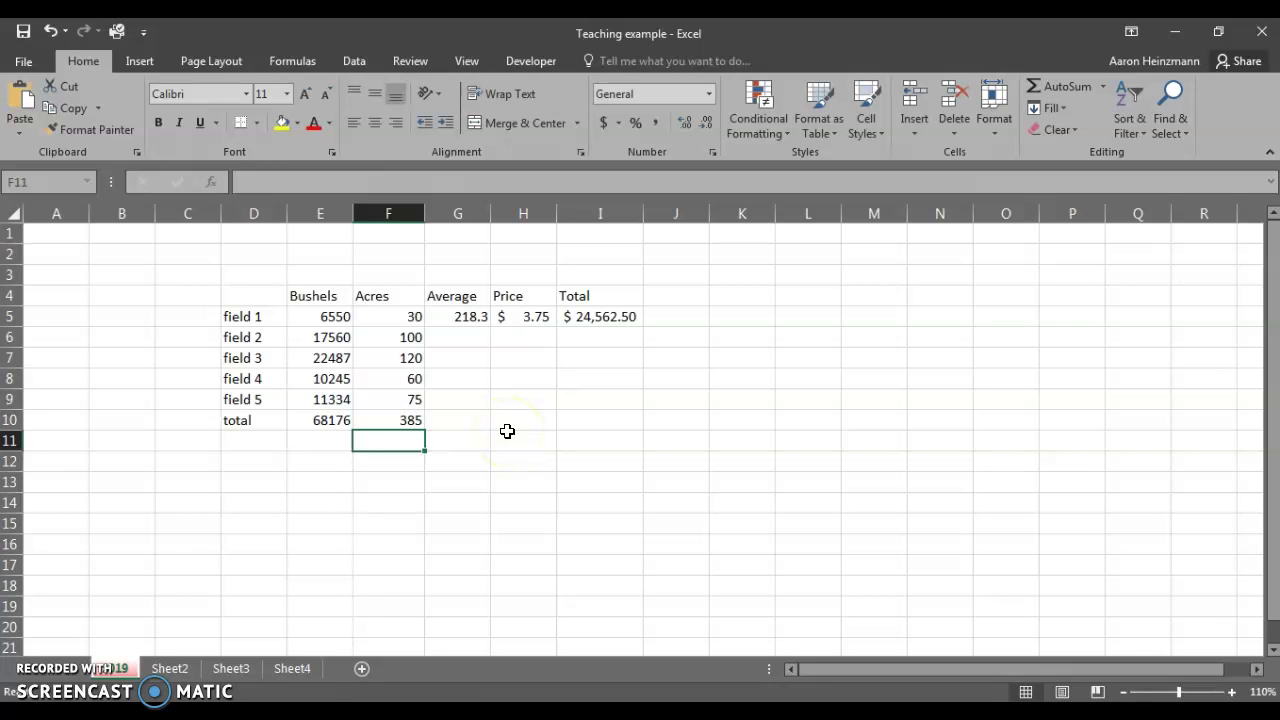
pyautogui.click(412, 337)
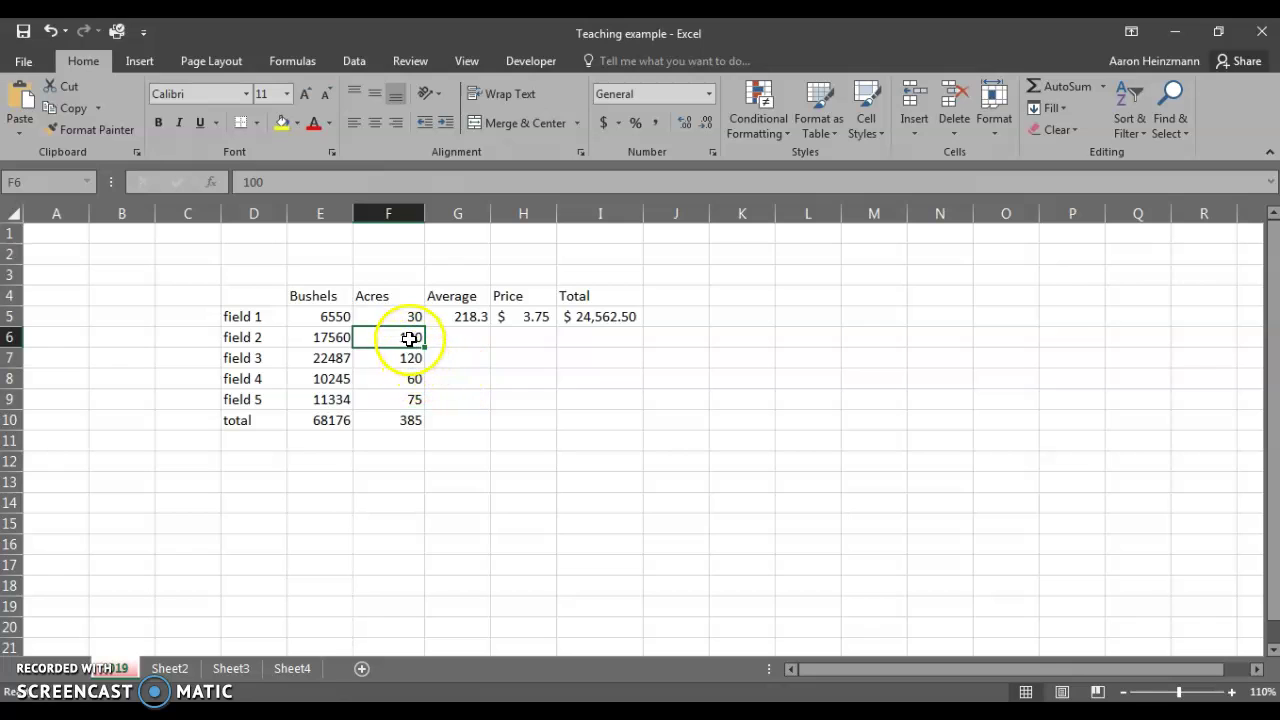
# Set field 2's acres in F6 to 110 and AutoSum F5:F9 into F10, giving 395.
pyautogui.write('11')
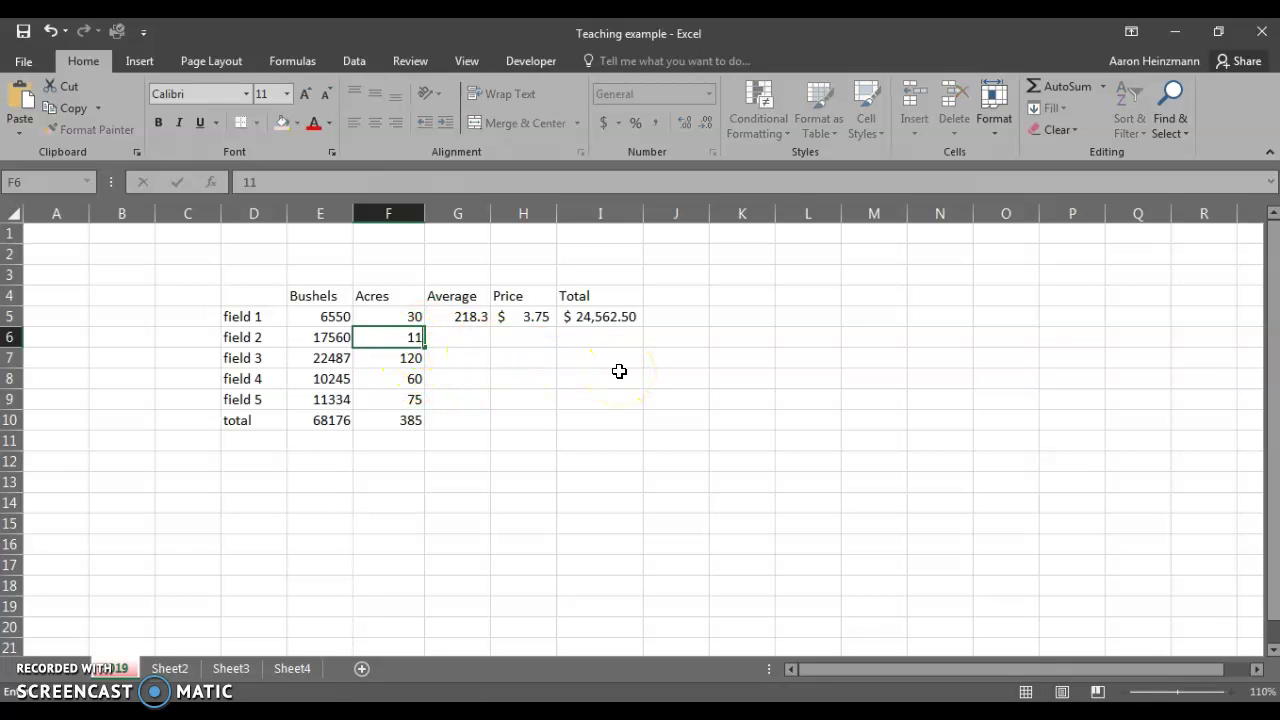
pyautogui.write('0')
pyautogui.press('Return')
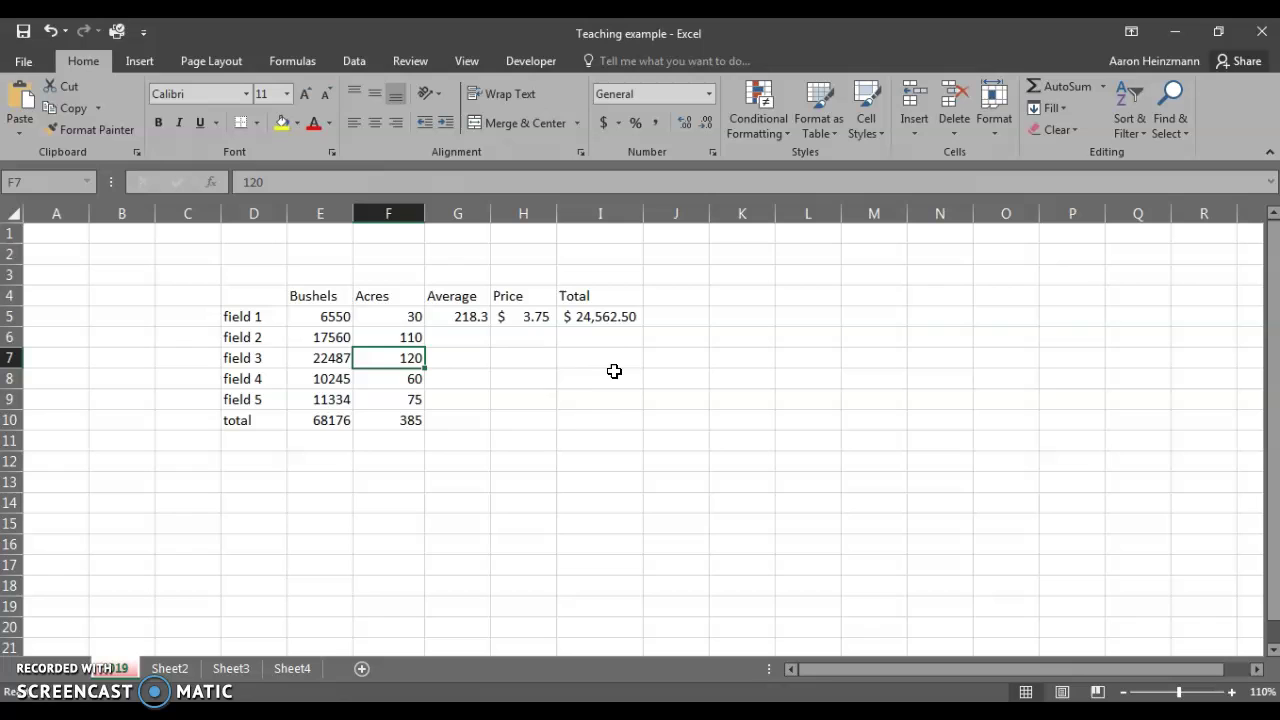
pyautogui.click(397, 420)
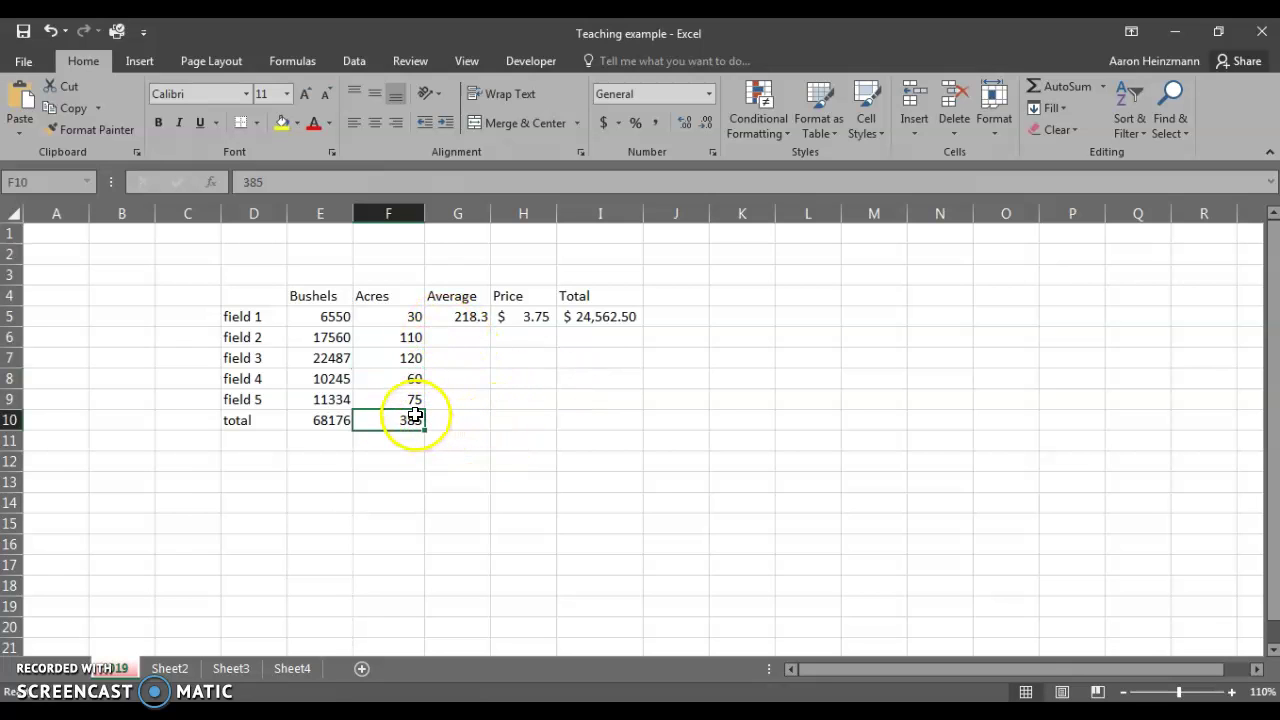
pyautogui.click(1050, 88)
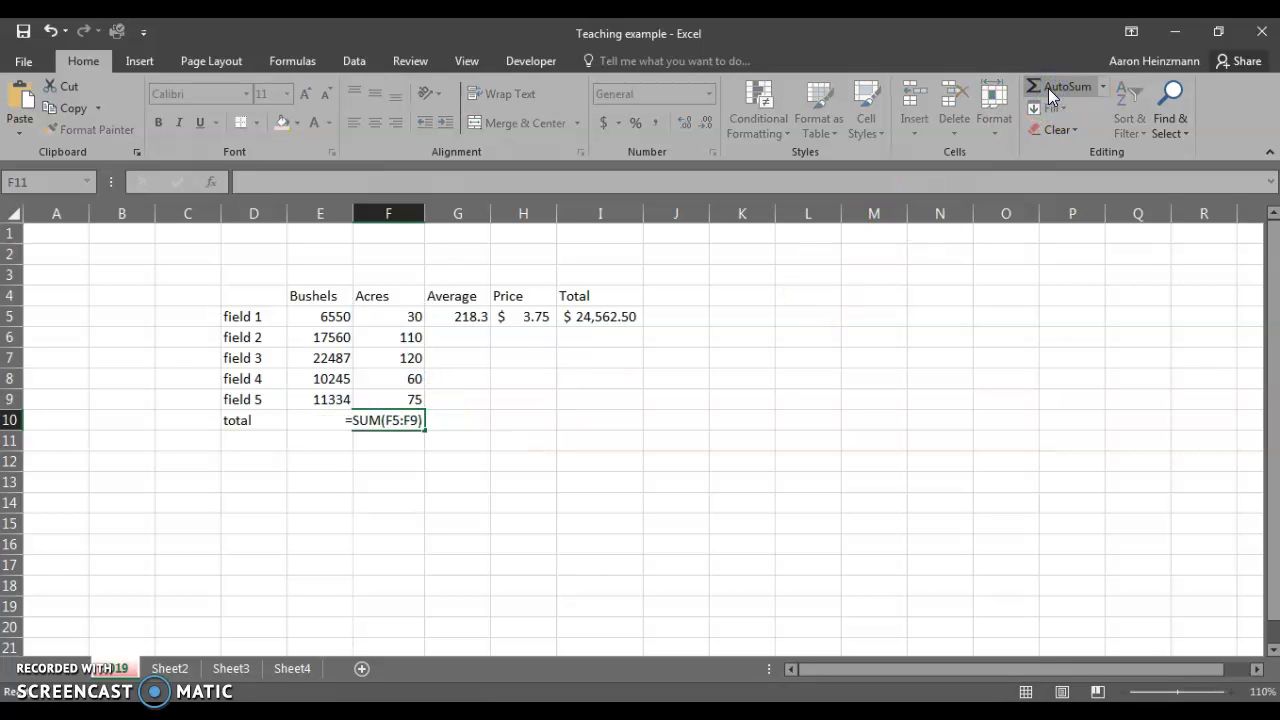
pyautogui.press('Return')
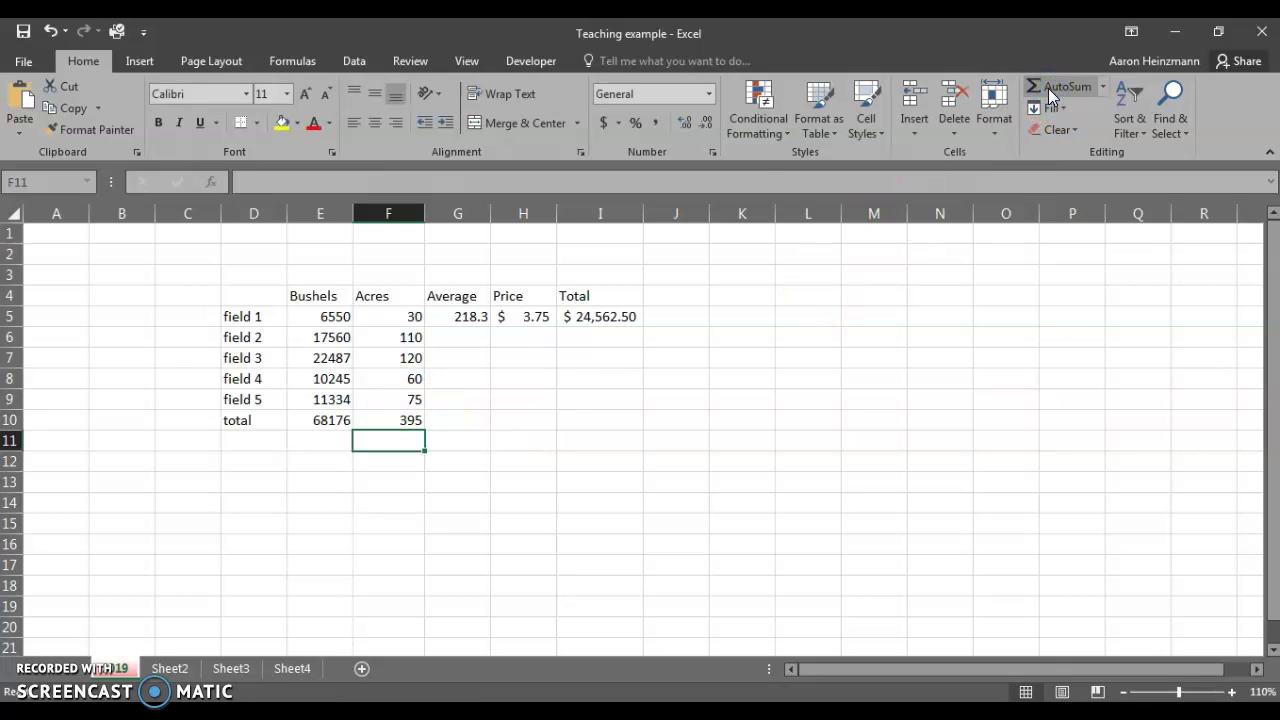
pyautogui.click(412, 419)
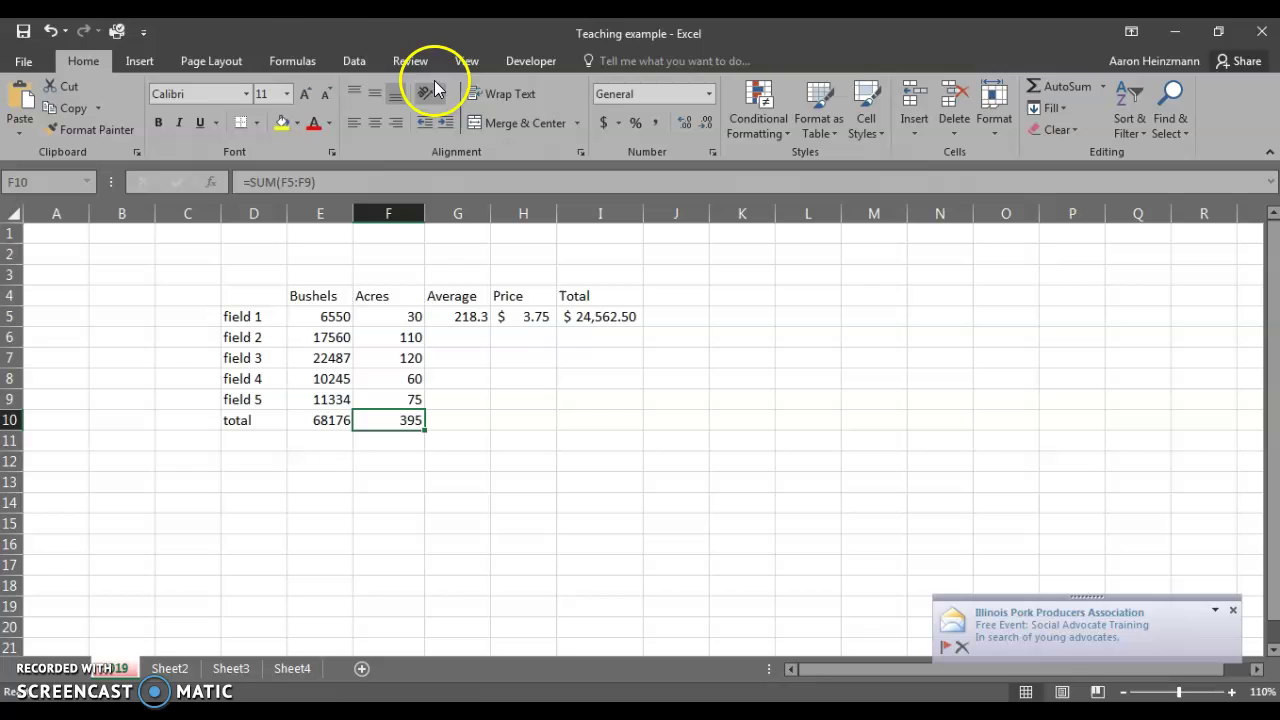
pyautogui.click(314, 63)
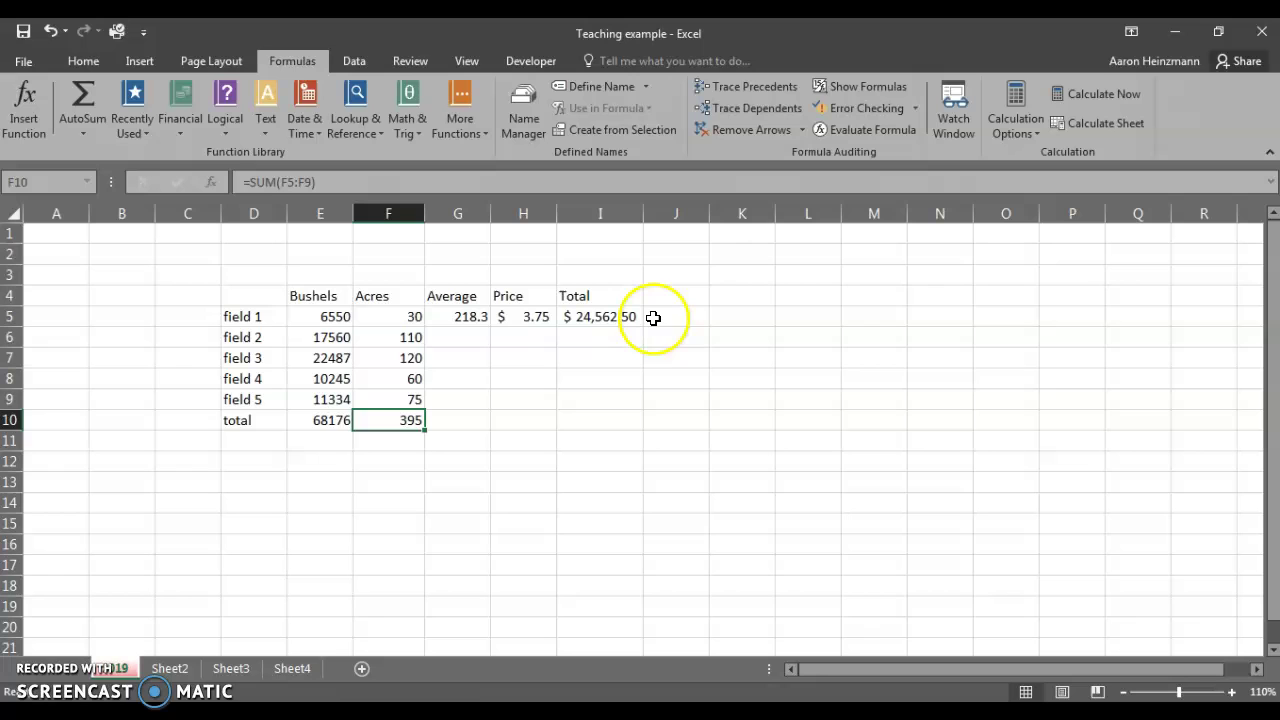
pyautogui.click(855, 86)
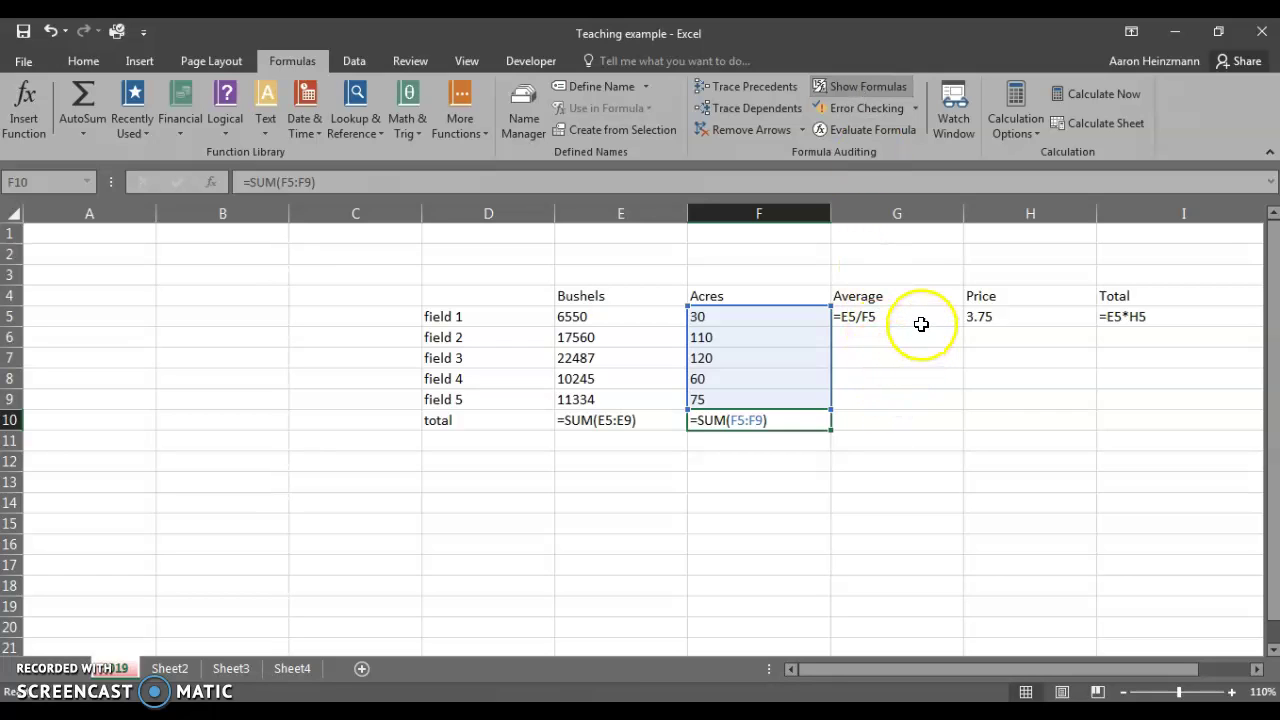
pyautogui.click(866, 86)
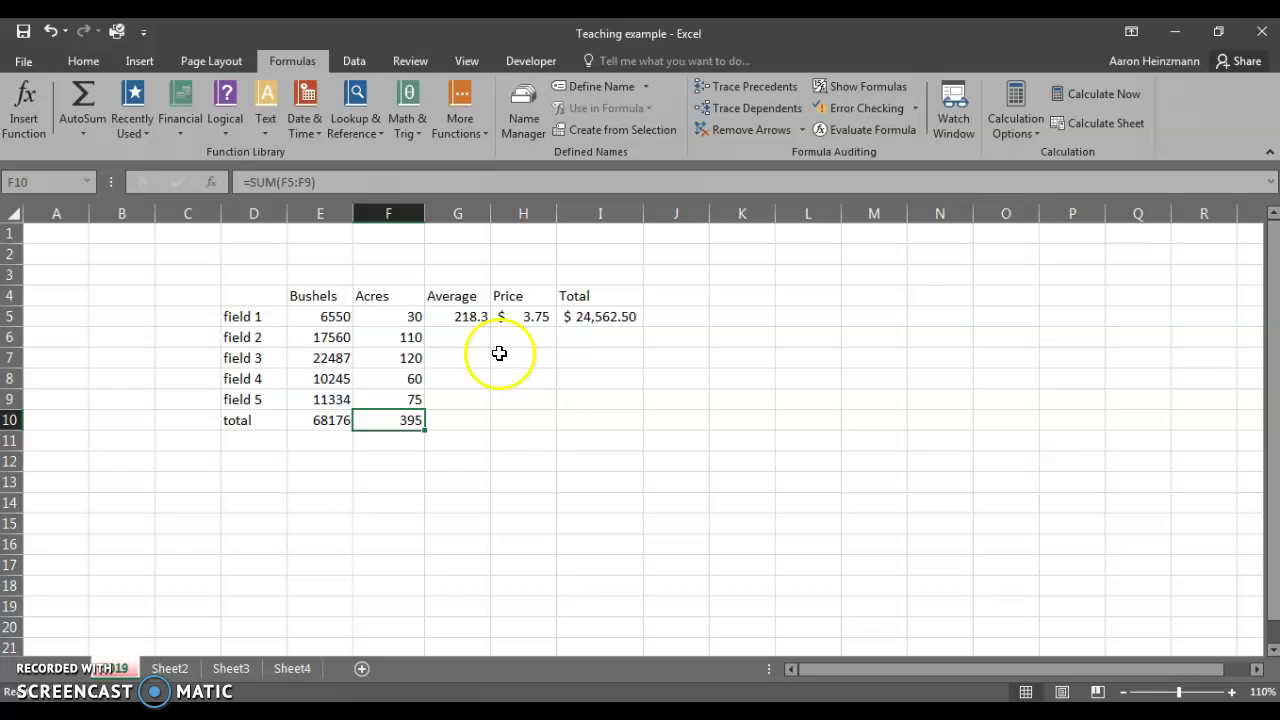
pyautogui.click(479, 316)
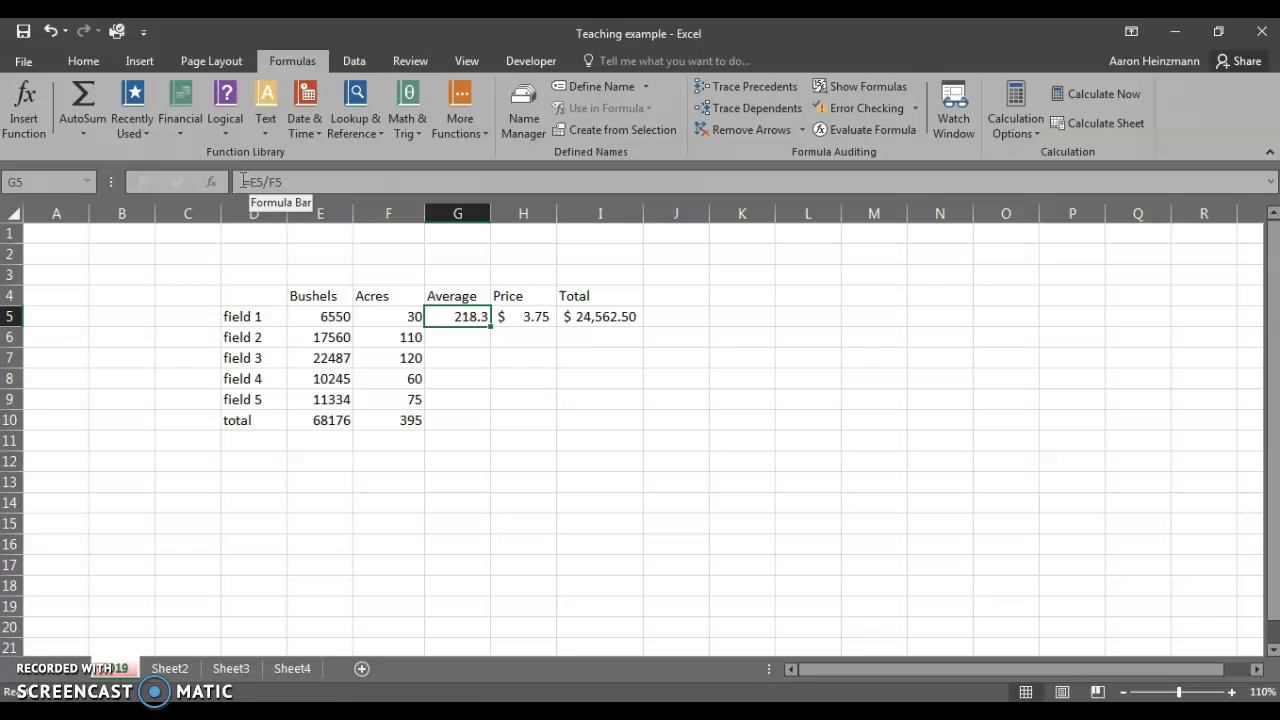
pyautogui.doubleClick(453, 314)
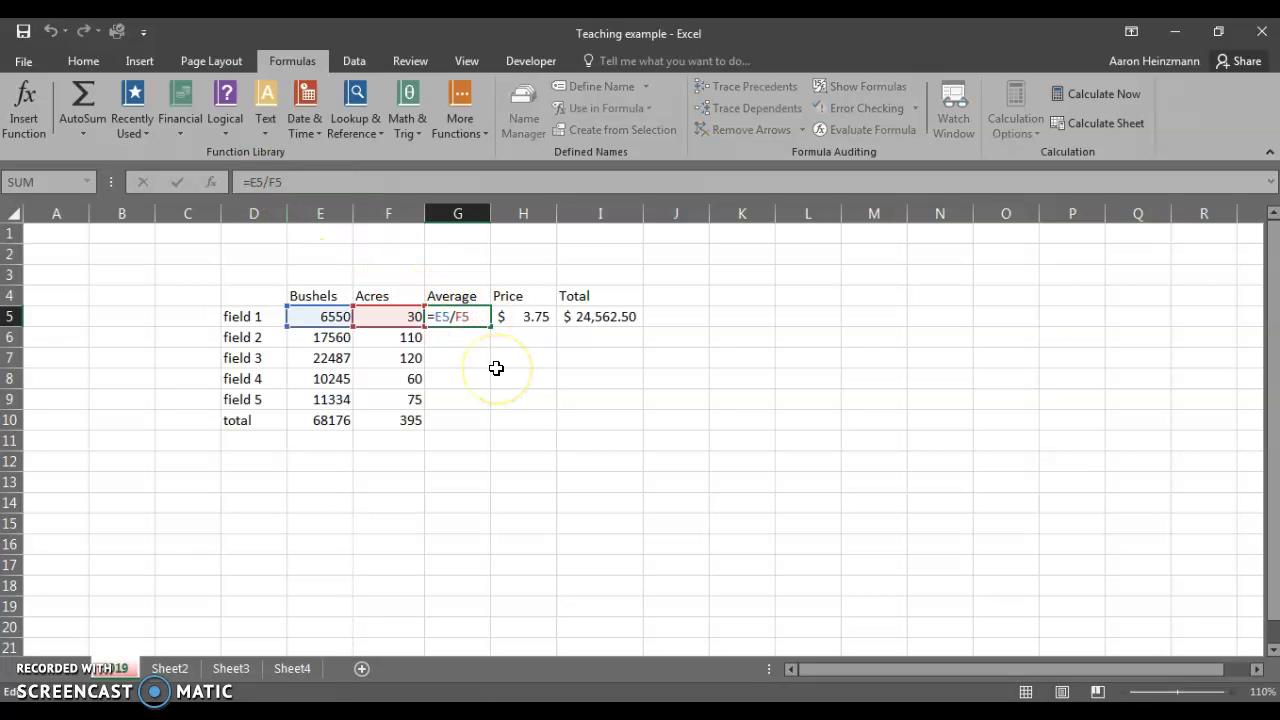
pyautogui.press('Escape')
pyautogui.click(488, 349)
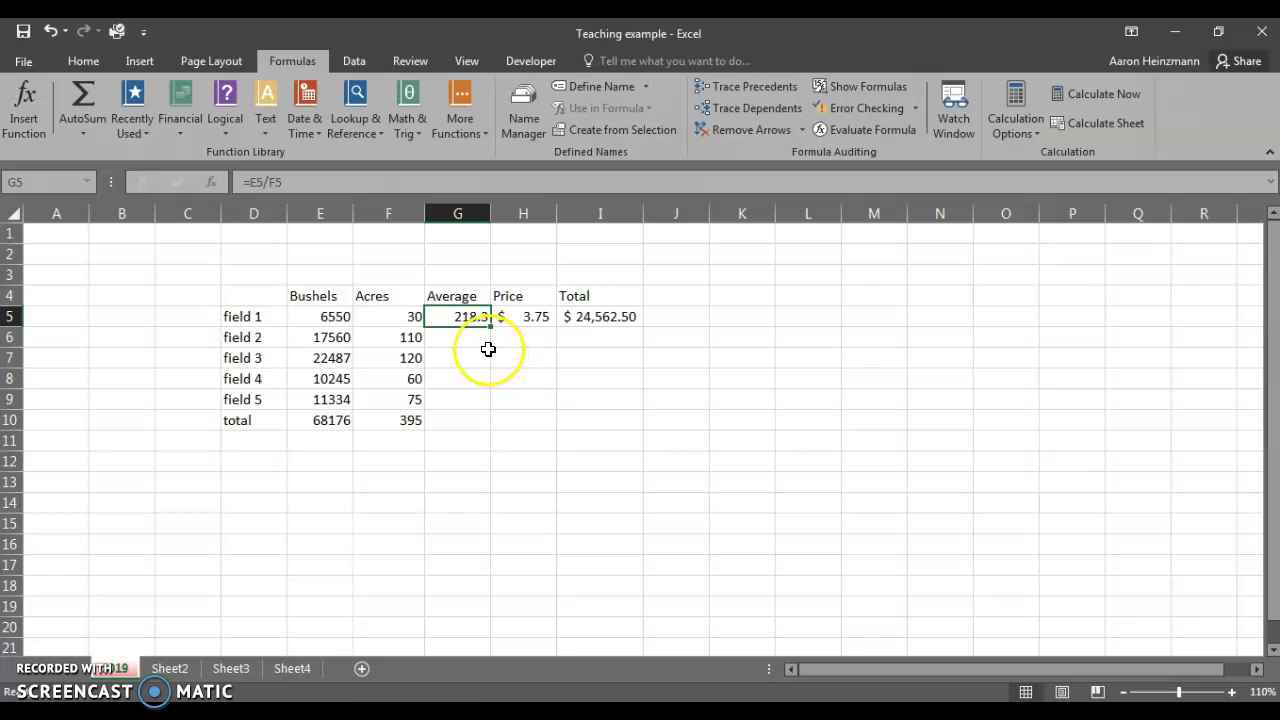
pyautogui.click(327, 295)
pyautogui.click(370, 293)
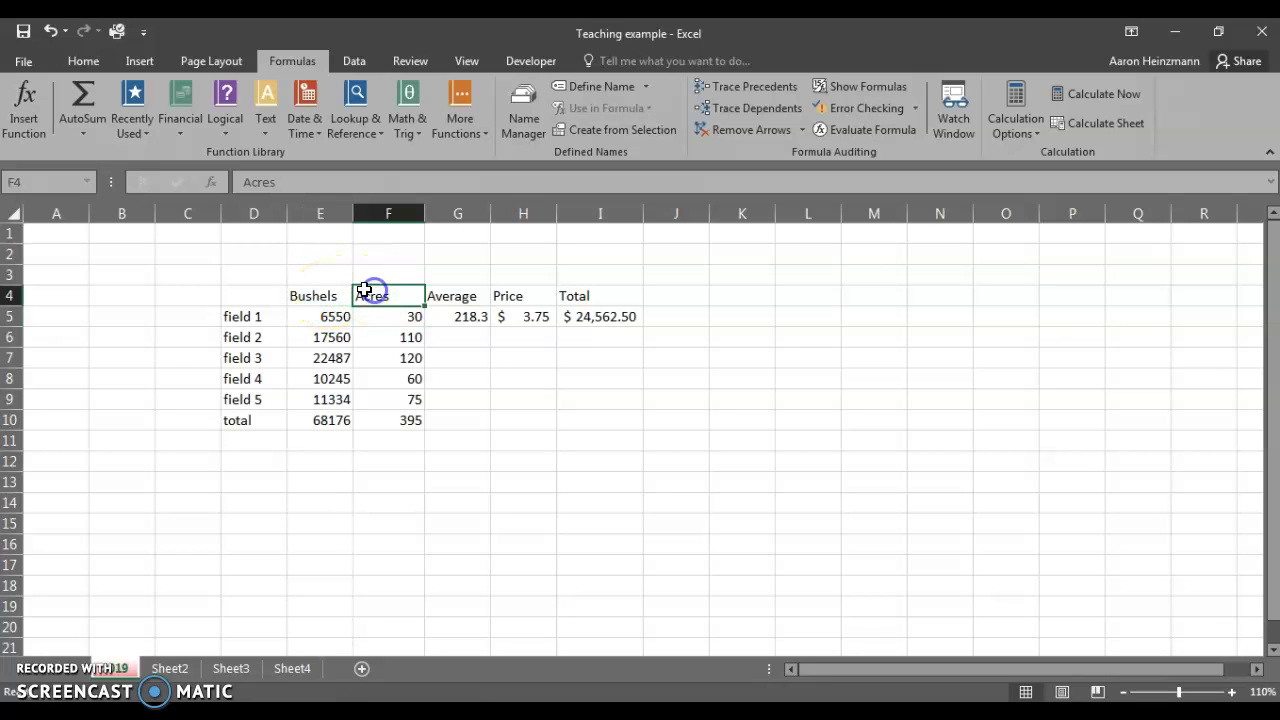
pyautogui.moveTo(320, 419); pyautogui.dragTo(588, 420)
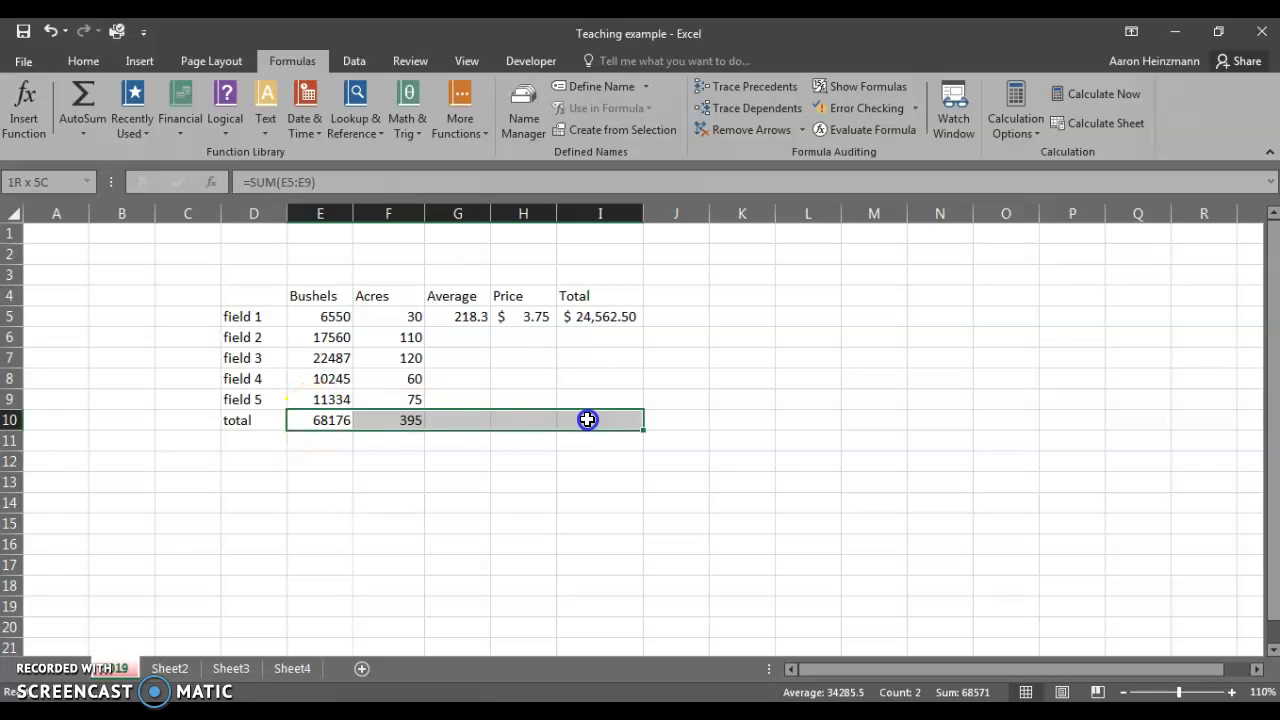
# Enter 'Farm Name' in D3 and merge and centre it across D3:I3.
pyautogui.click(500, 476)
pyautogui.click(263, 271)
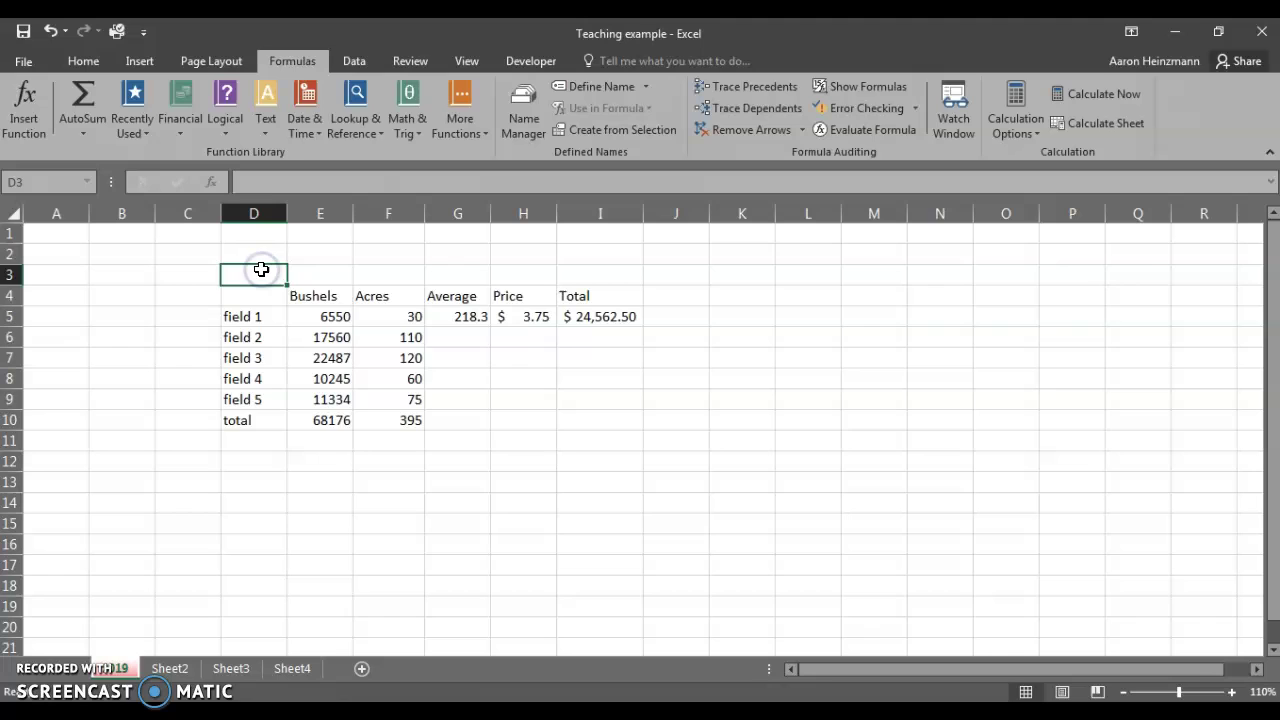
pyautogui.write('Farm Name')
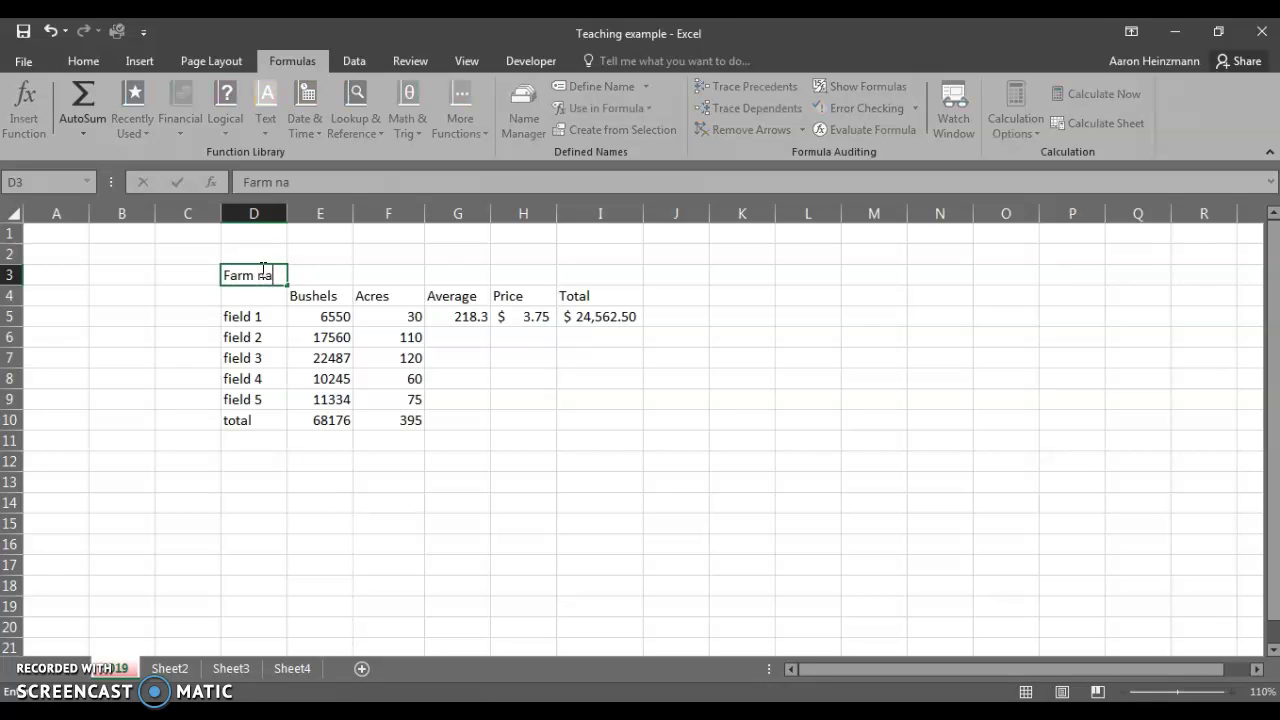
pyautogui.press('Return')
pyautogui.click(260, 271)
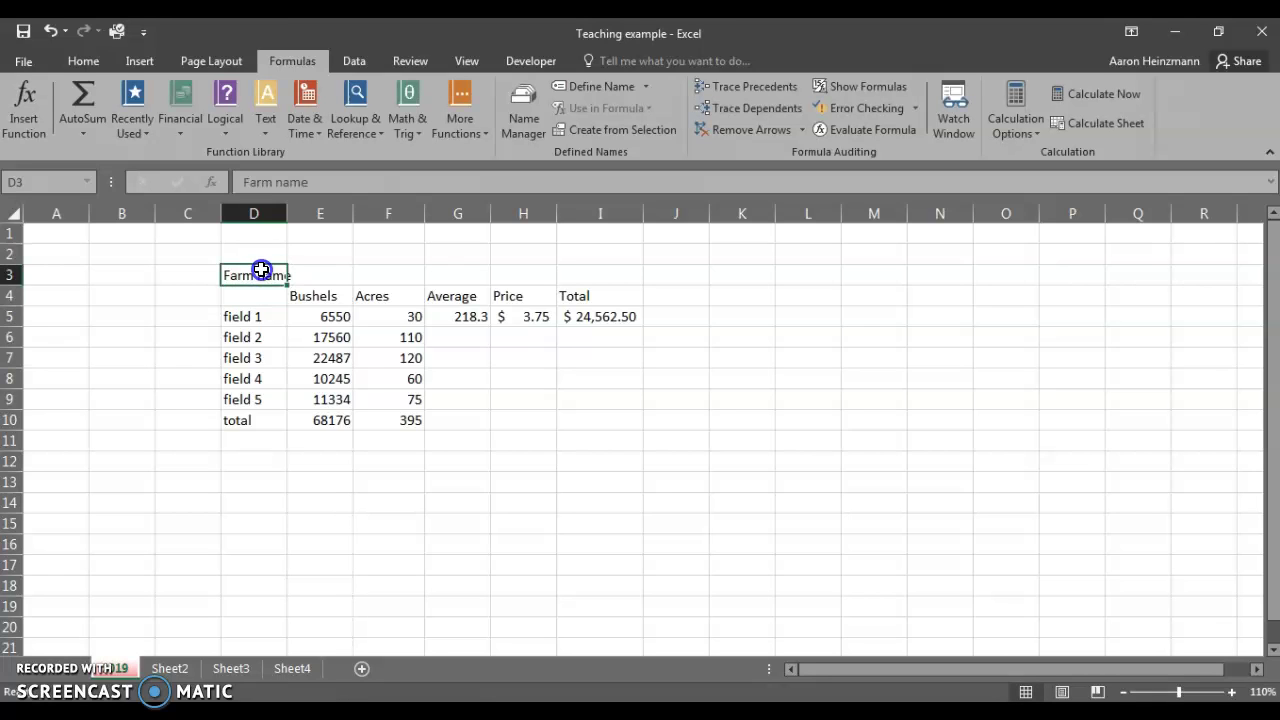
pyautogui.moveTo(260, 271); pyautogui.dragTo(594, 274)
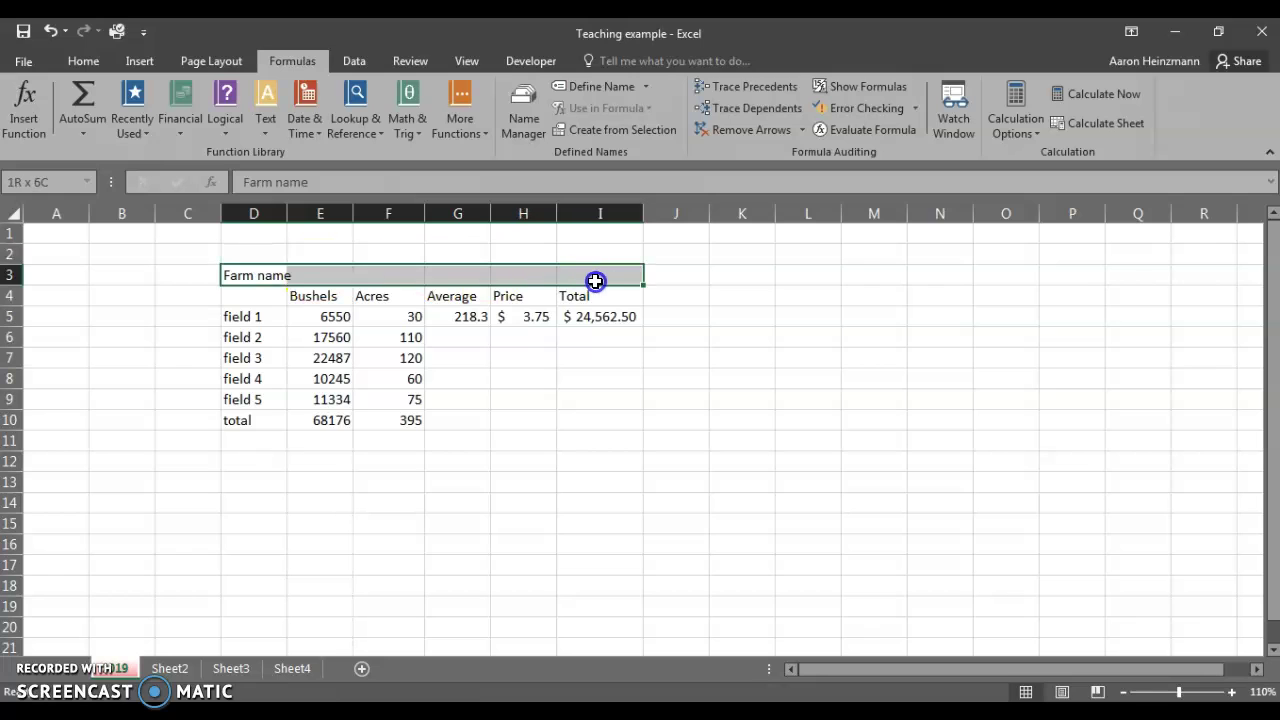
pyautogui.click(86, 61)
pyautogui.click(521, 124)
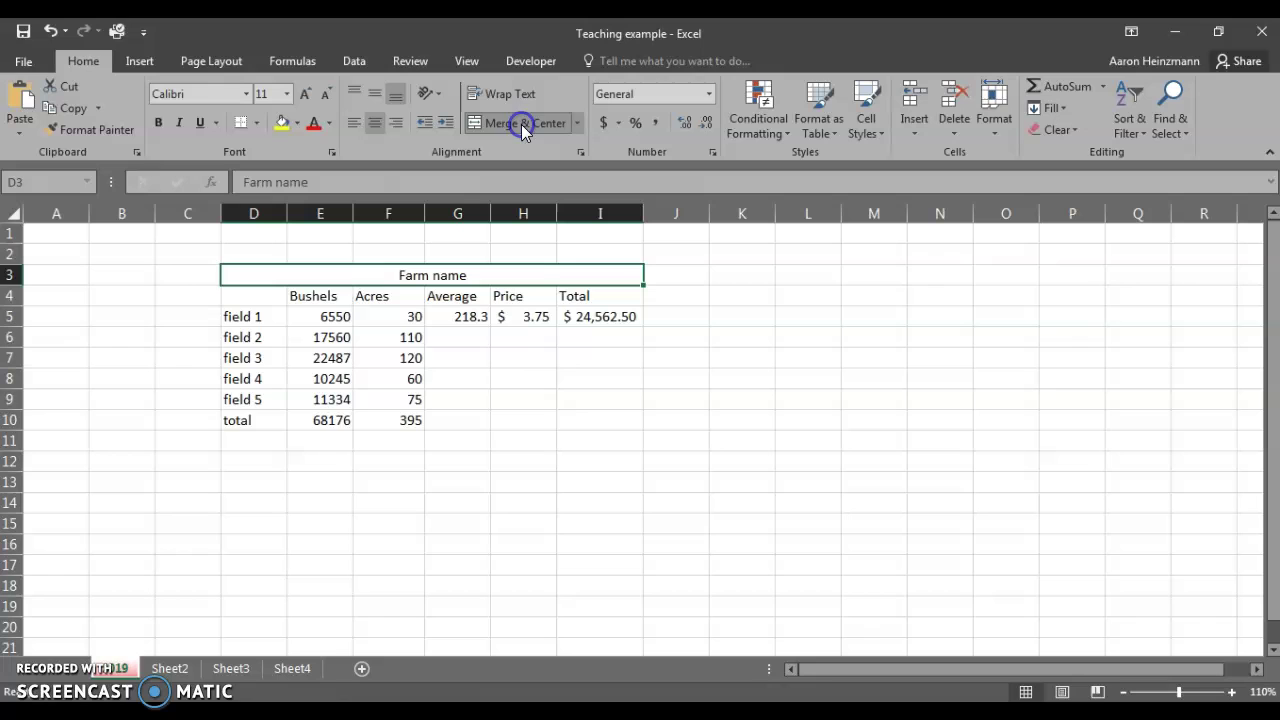
pyautogui.click(541, 396)
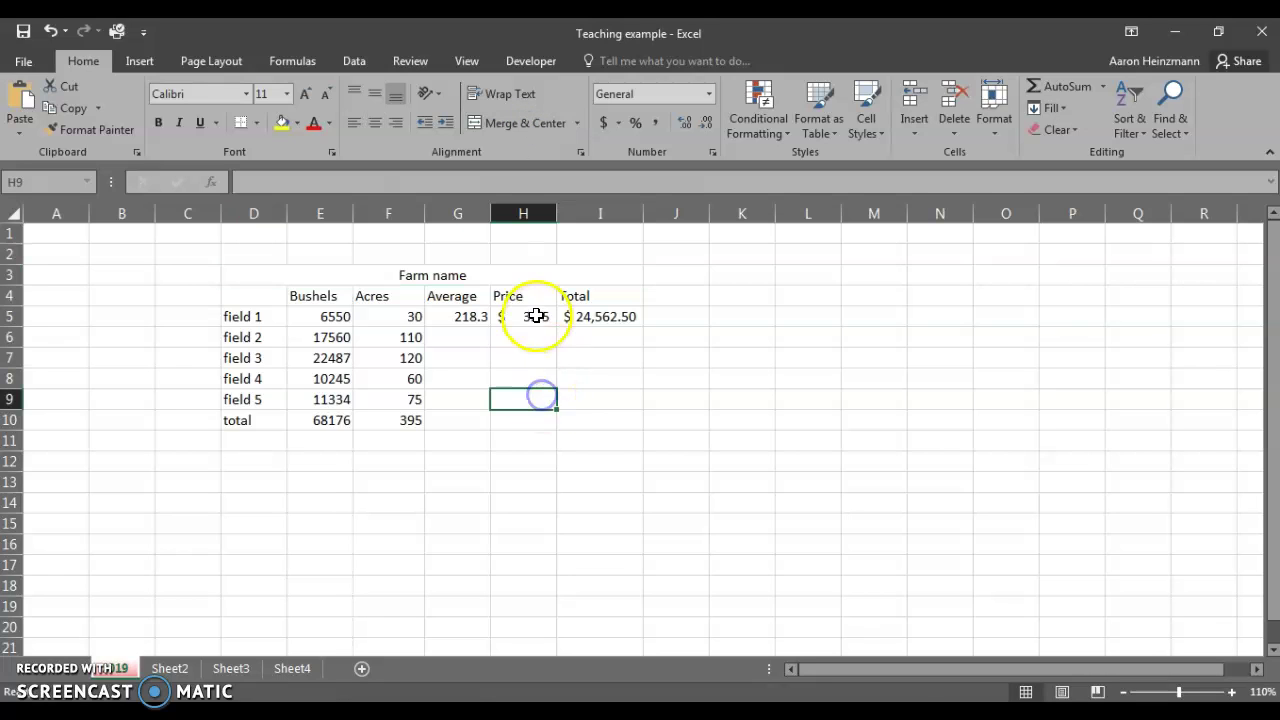
pyautogui.moveTo(534, 297); pyautogui.dragTo(533, 411)
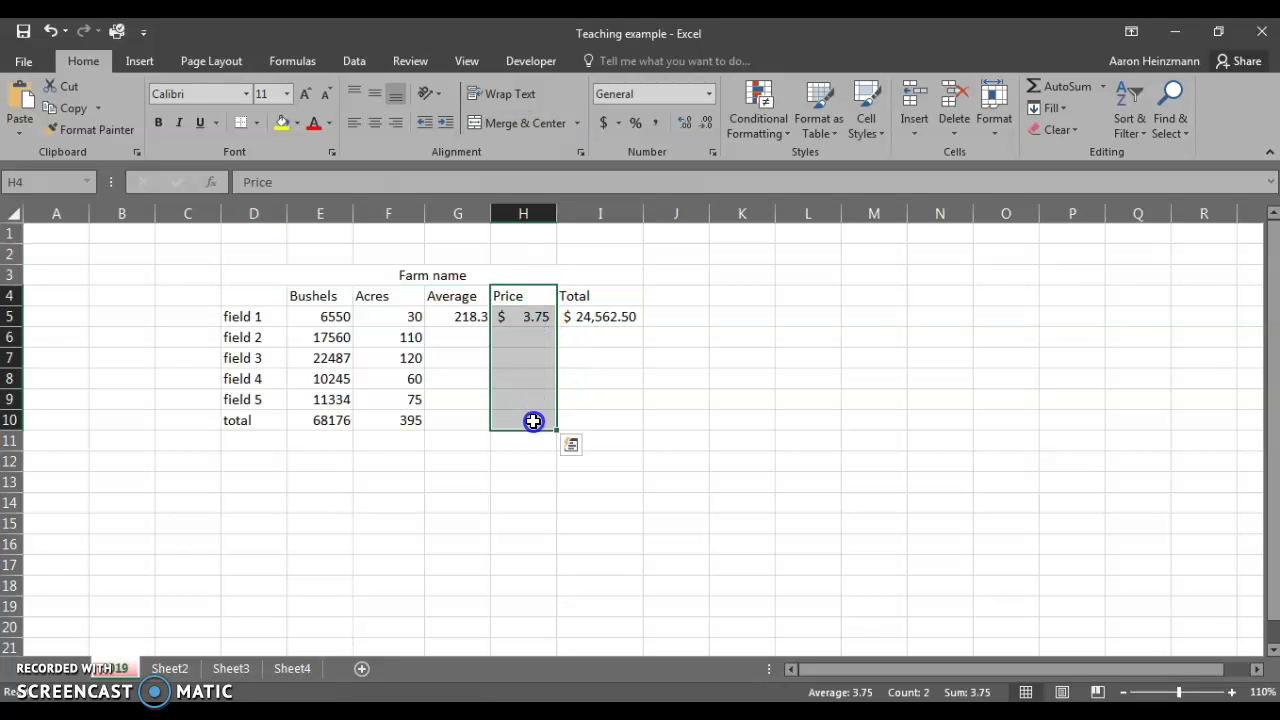
pyautogui.click(607, 364)
pyautogui.click(615, 300)
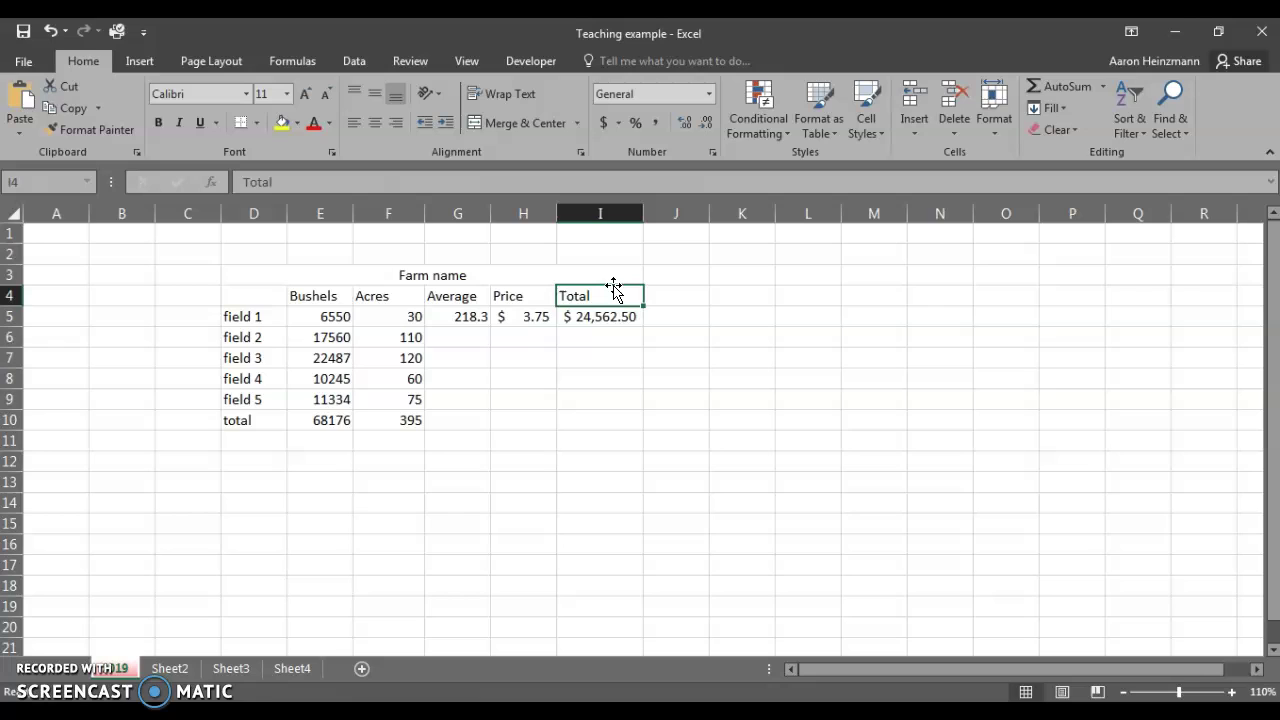
pyautogui.moveTo(614, 289); pyautogui.dragTo(614, 289)
pyautogui.moveTo(614, 289)
pyautogui.mouseDown()
pyautogui.moveTo(677, 294)
pyautogui.moveTo(697, 311)
pyautogui.moveTo(609, 303)
pyautogui.moveTo(620, 564)
pyautogui.moveTo(615, 300)
pyautogui.mouseUp()
# Fill field 1's average formula from G5 down through the total row G10.
pyautogui.click(481, 318)
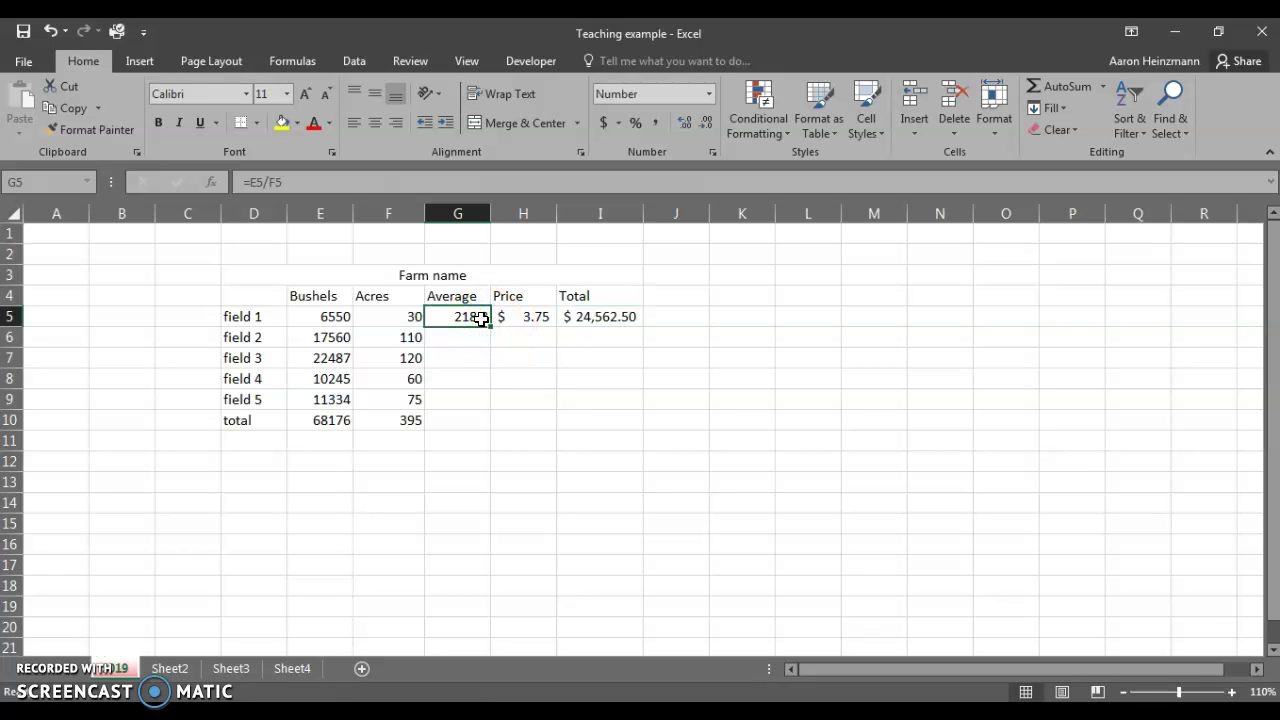
pyautogui.moveTo(481, 318)
pyautogui.mouseDown()
pyautogui.moveTo(489, 351)
pyautogui.moveTo(486, 336)
pyautogui.mouseUp()
pyautogui.moveTo(491, 326); pyautogui.dragTo(481, 430)
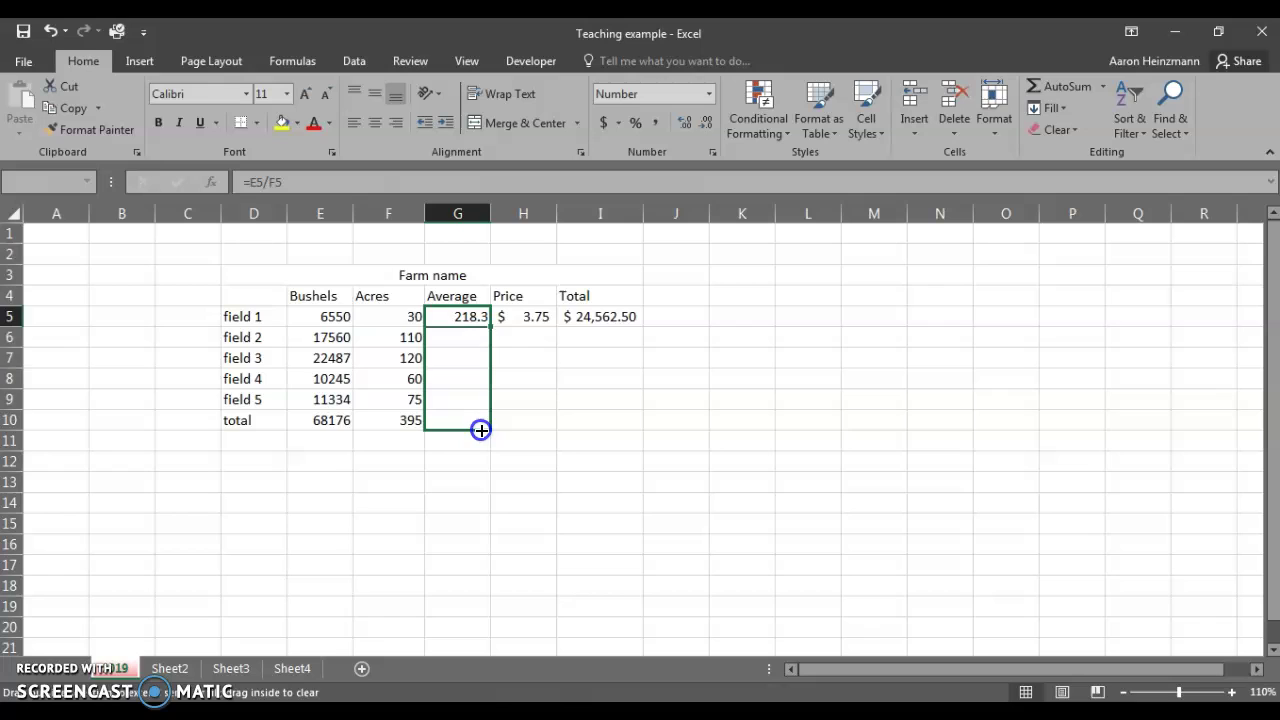
pyautogui.moveTo(481, 430); pyautogui.dragTo(482, 432)
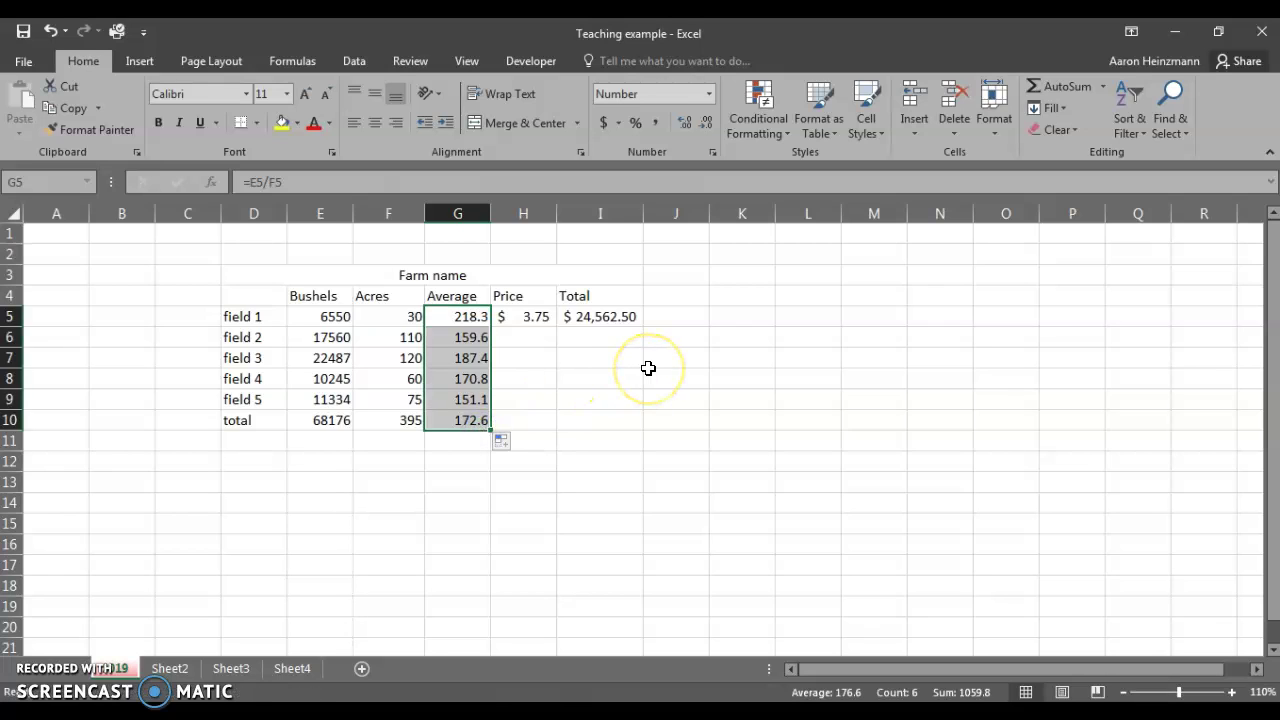
# Check the copied =E/F average formulas in G6 through G9.
pyautogui.click(555, 344)
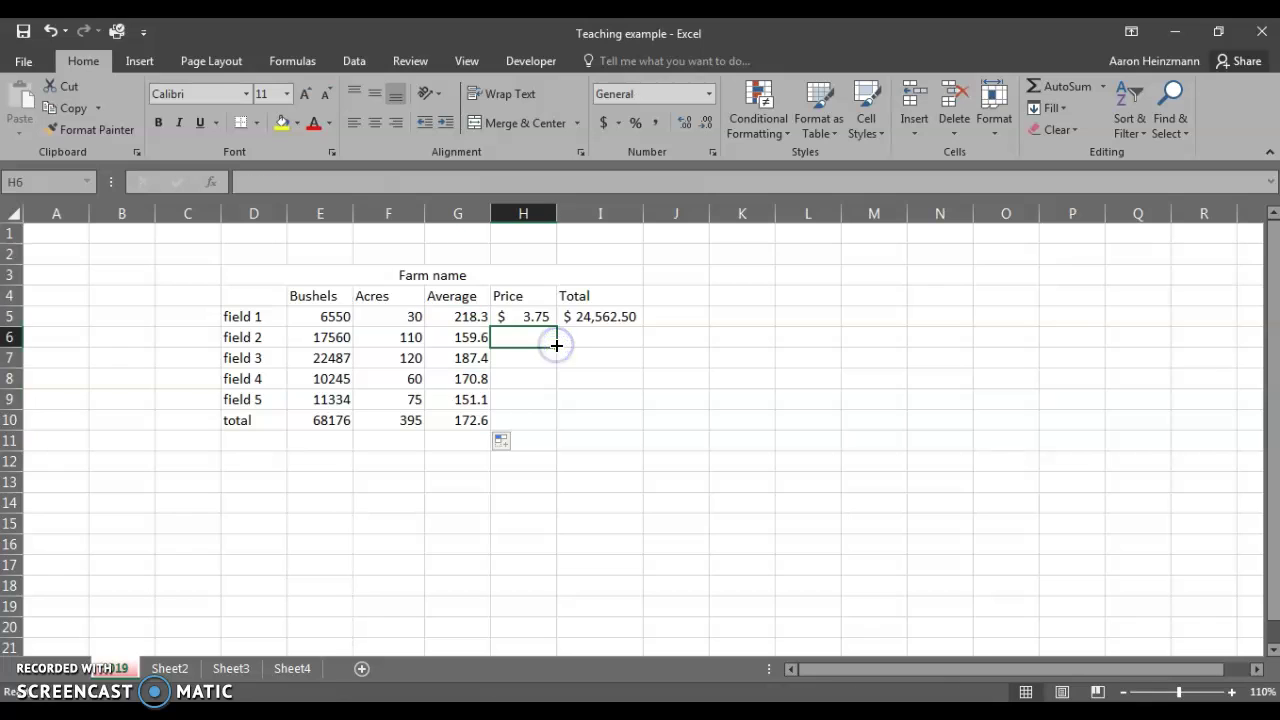
pyautogui.click(473, 336)
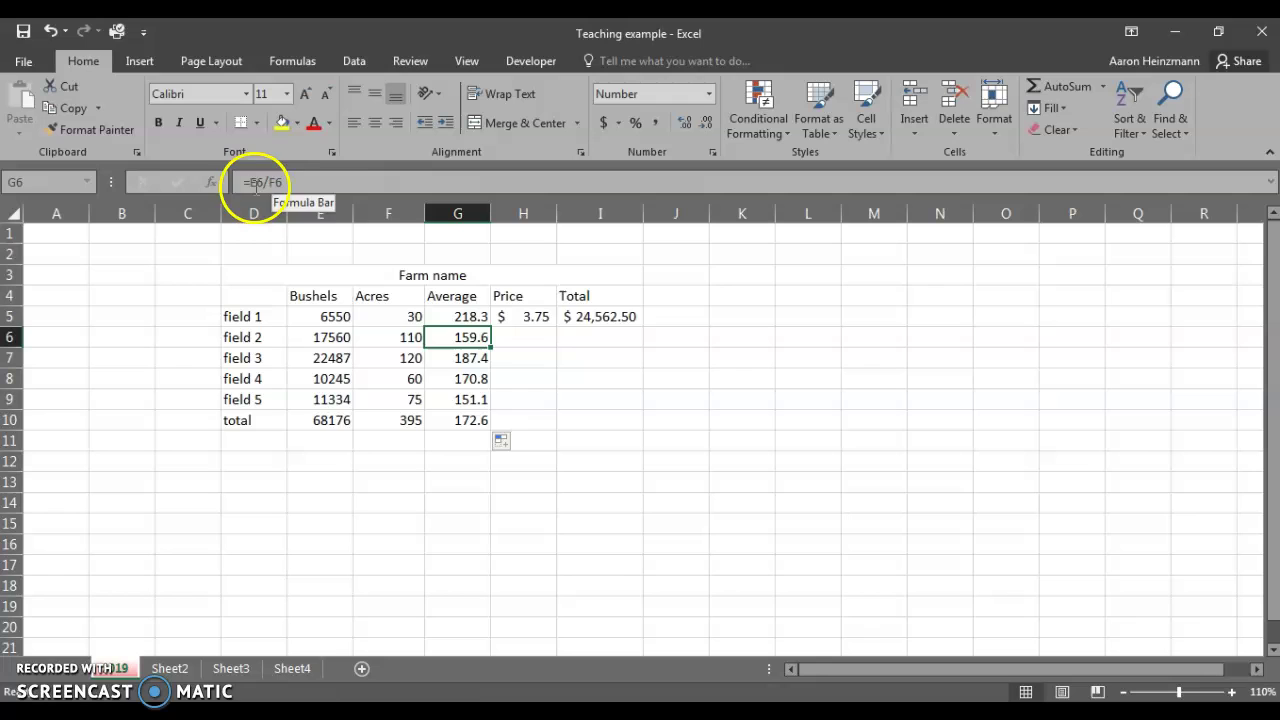
pyautogui.doubleClick(456, 357)
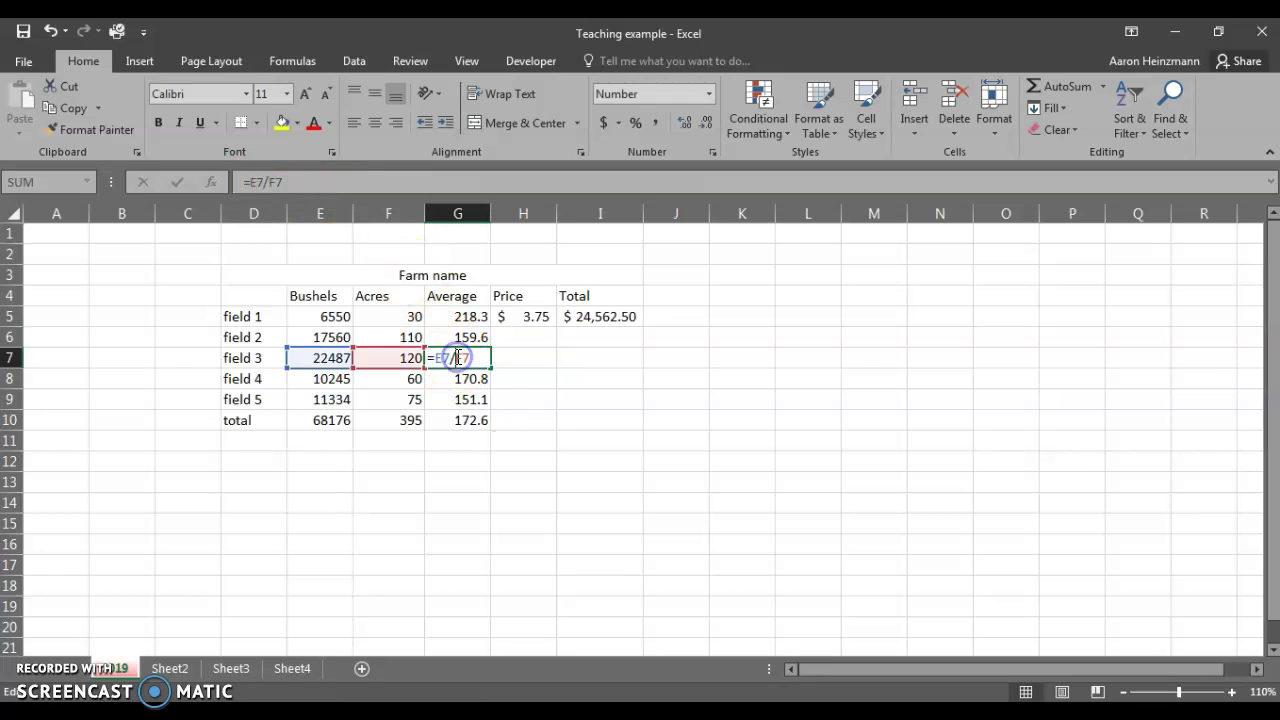
pyautogui.click(495, 400)
pyautogui.click(470, 376)
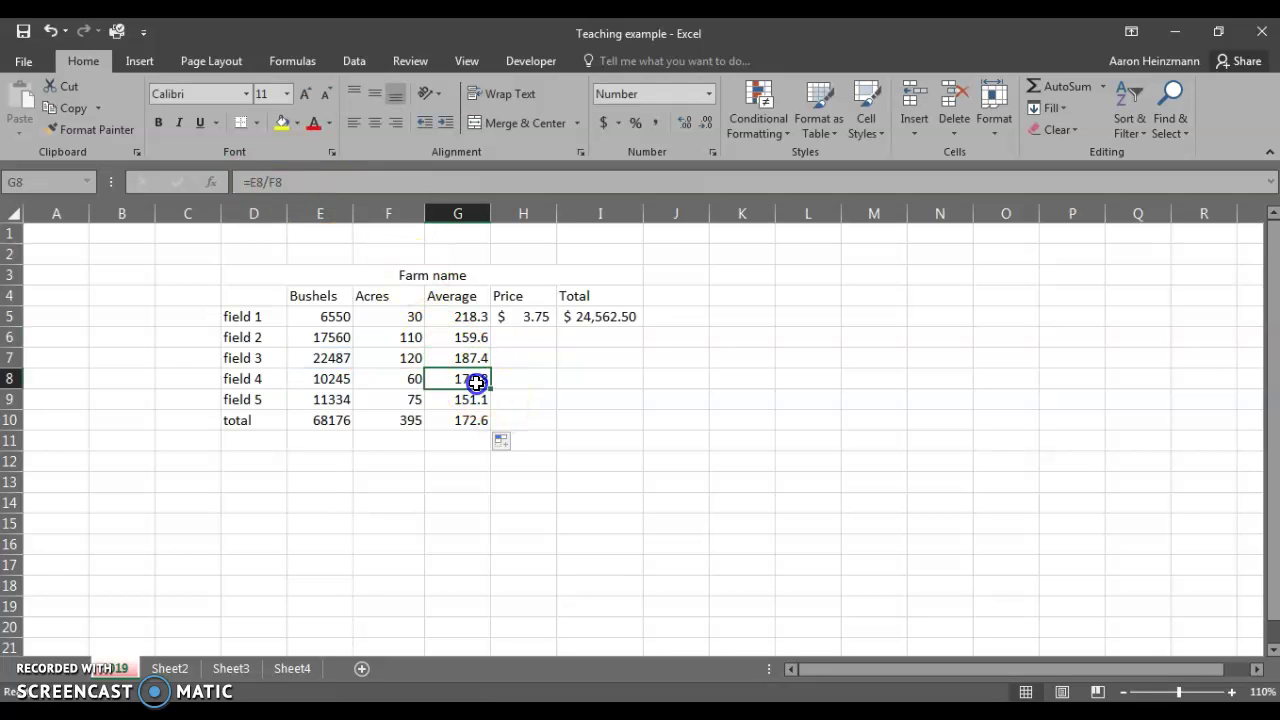
pyautogui.doubleClick(470, 378)
pyautogui.click(536, 399)
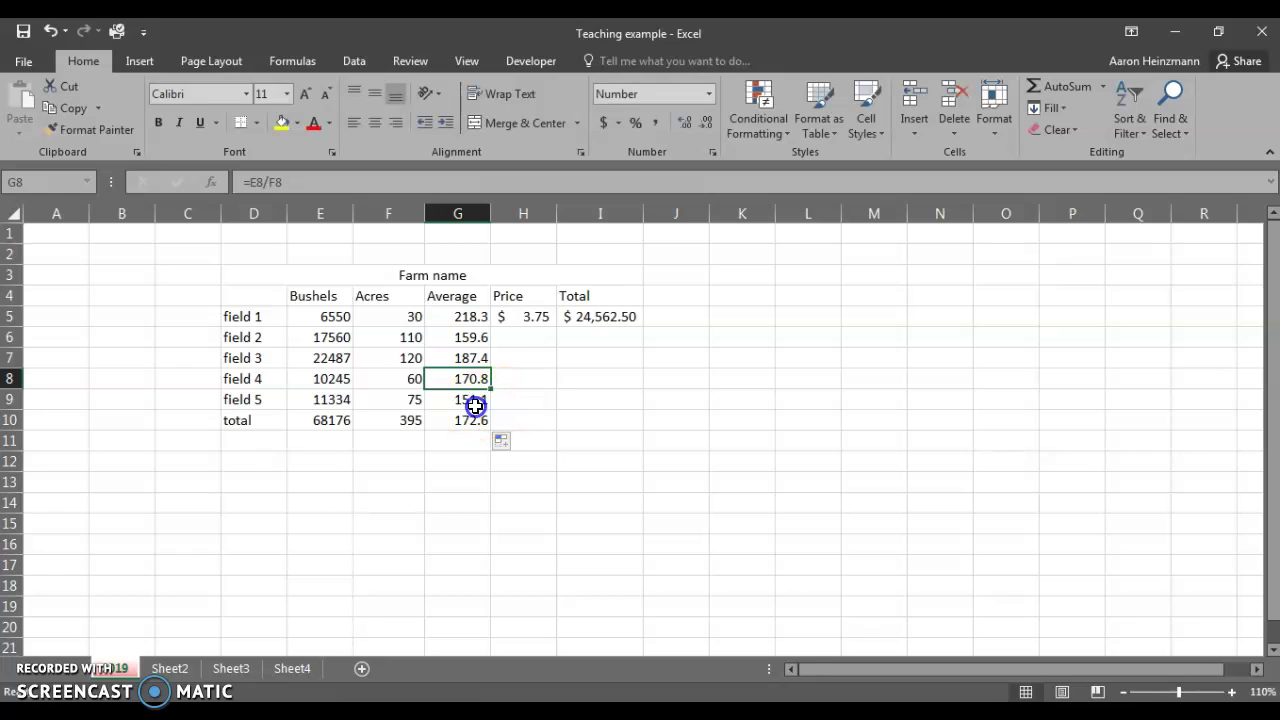
pyautogui.doubleClick(474, 400)
pyautogui.hotkey('ctrl', 'Return')
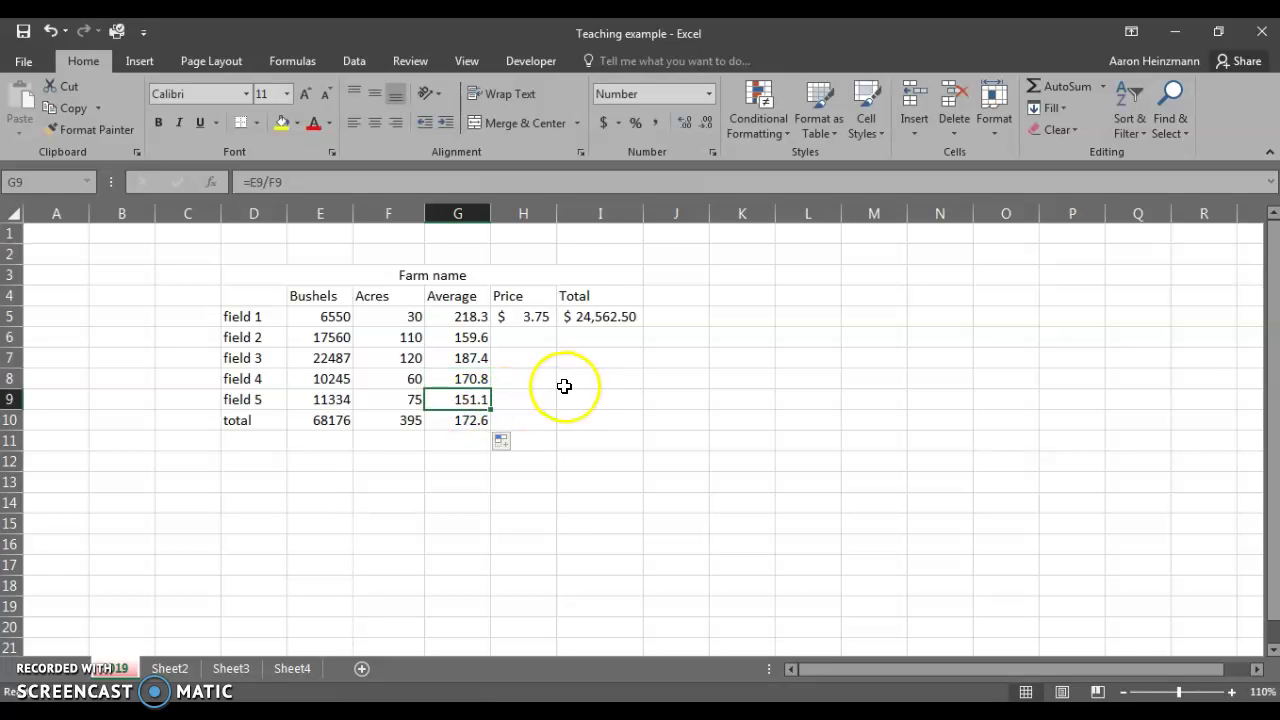
# Fill the 3.75 price down H5:H10 and the =E*H Total formula down I5:I10.
pyautogui.click(583, 320)
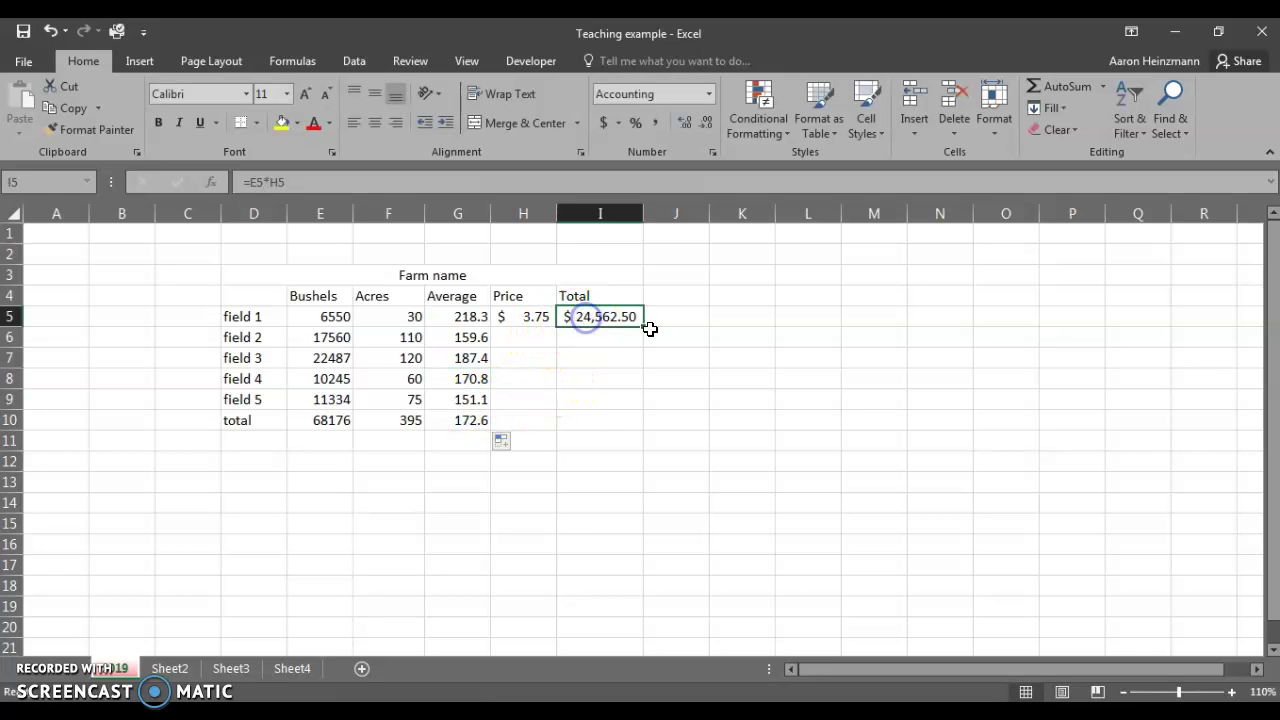
pyautogui.click(528, 315)
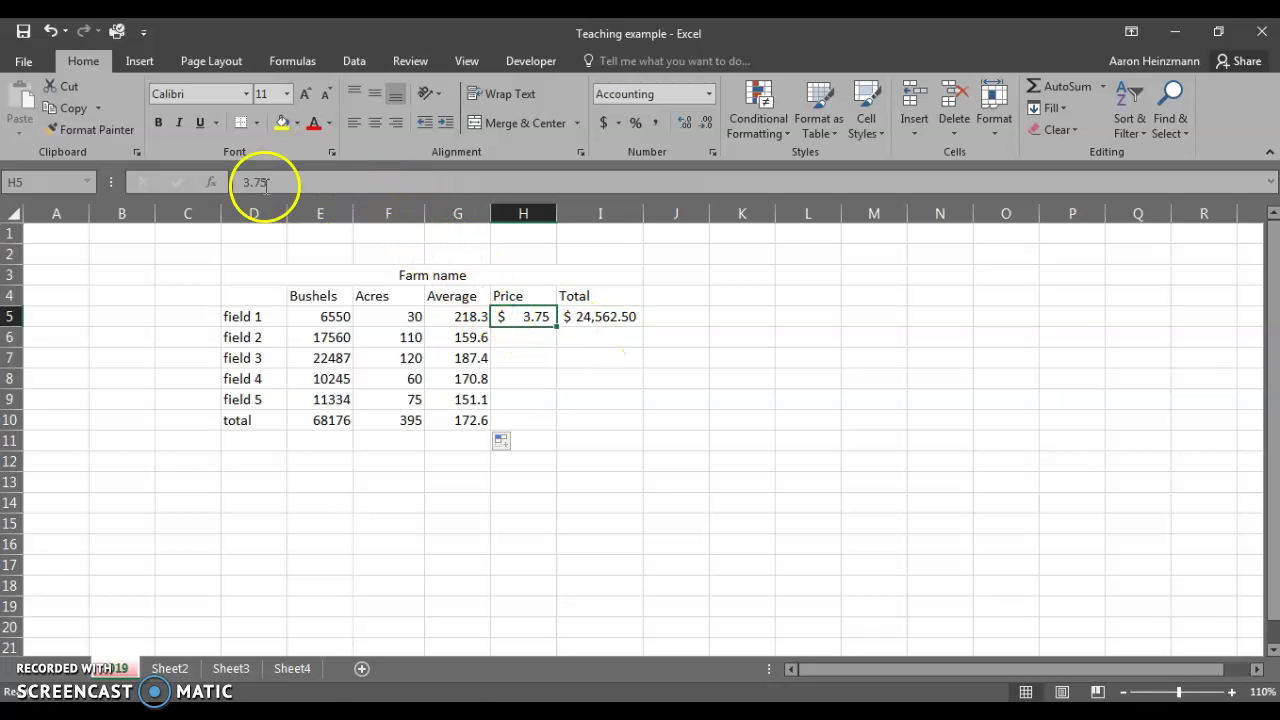
pyautogui.moveTo(557, 326); pyautogui.dragTo(545, 426)
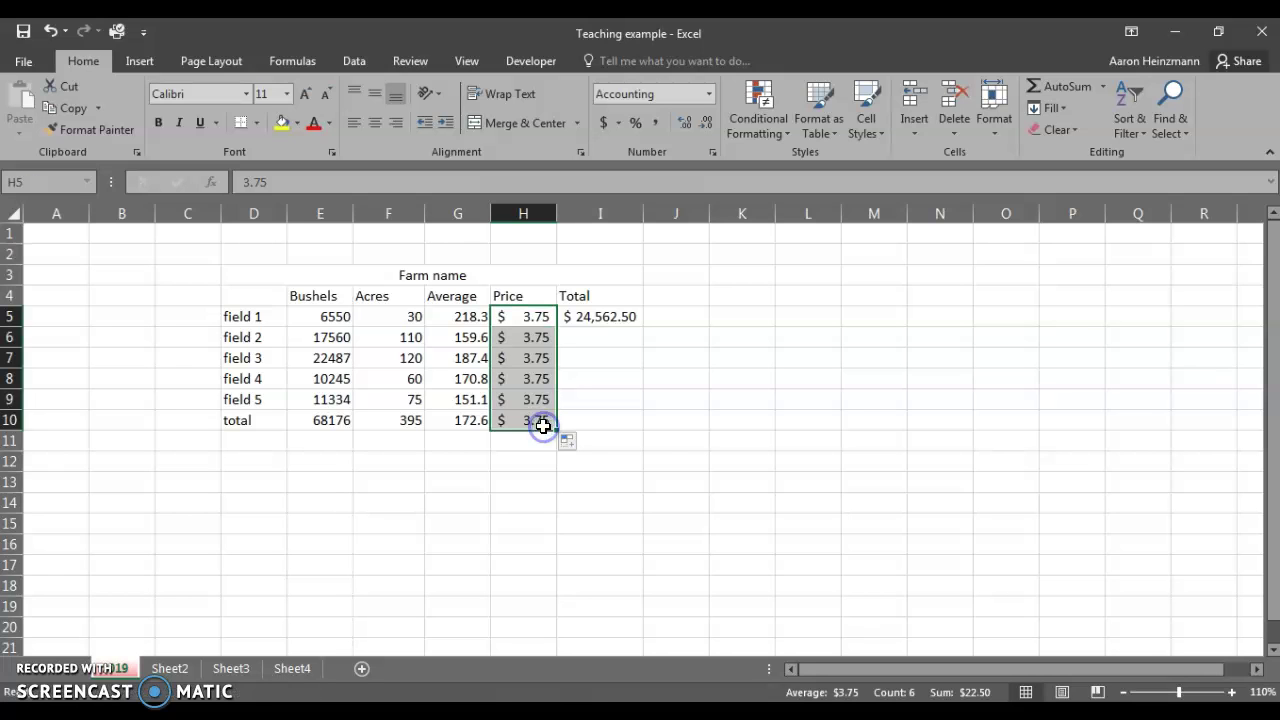
pyautogui.click(594, 316)
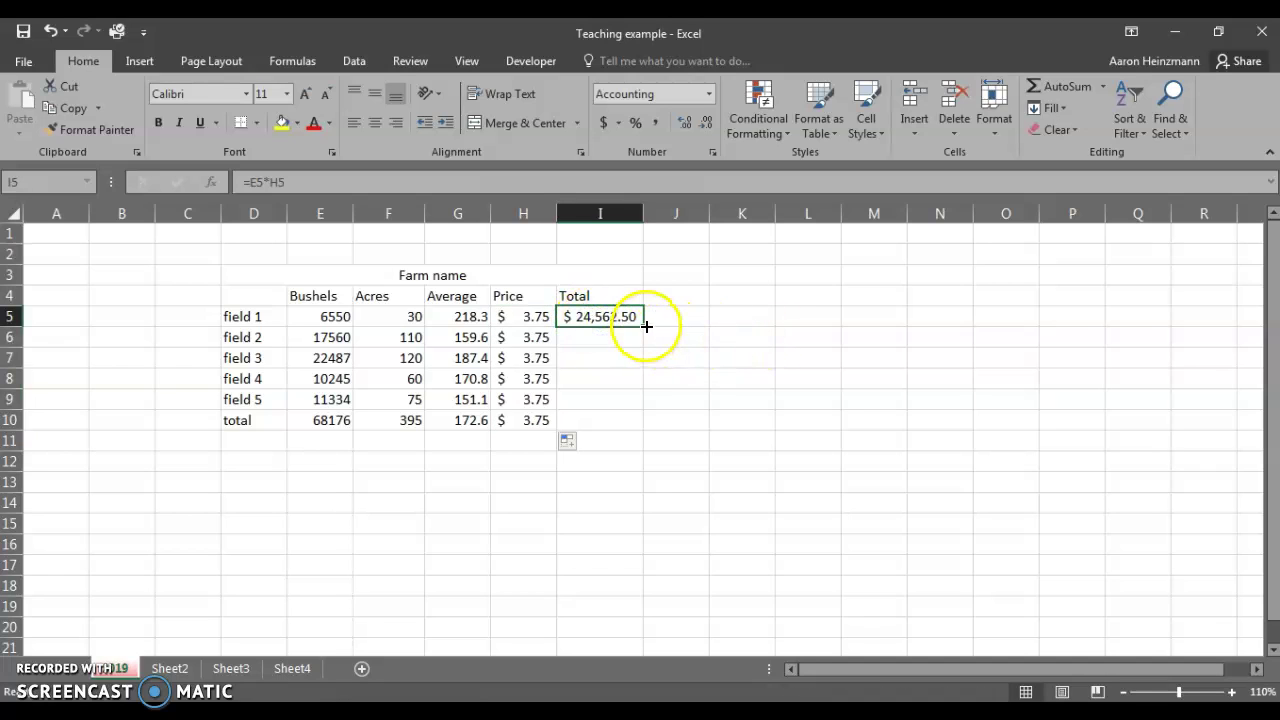
pyautogui.moveTo(643, 326); pyautogui.dragTo(641, 427)
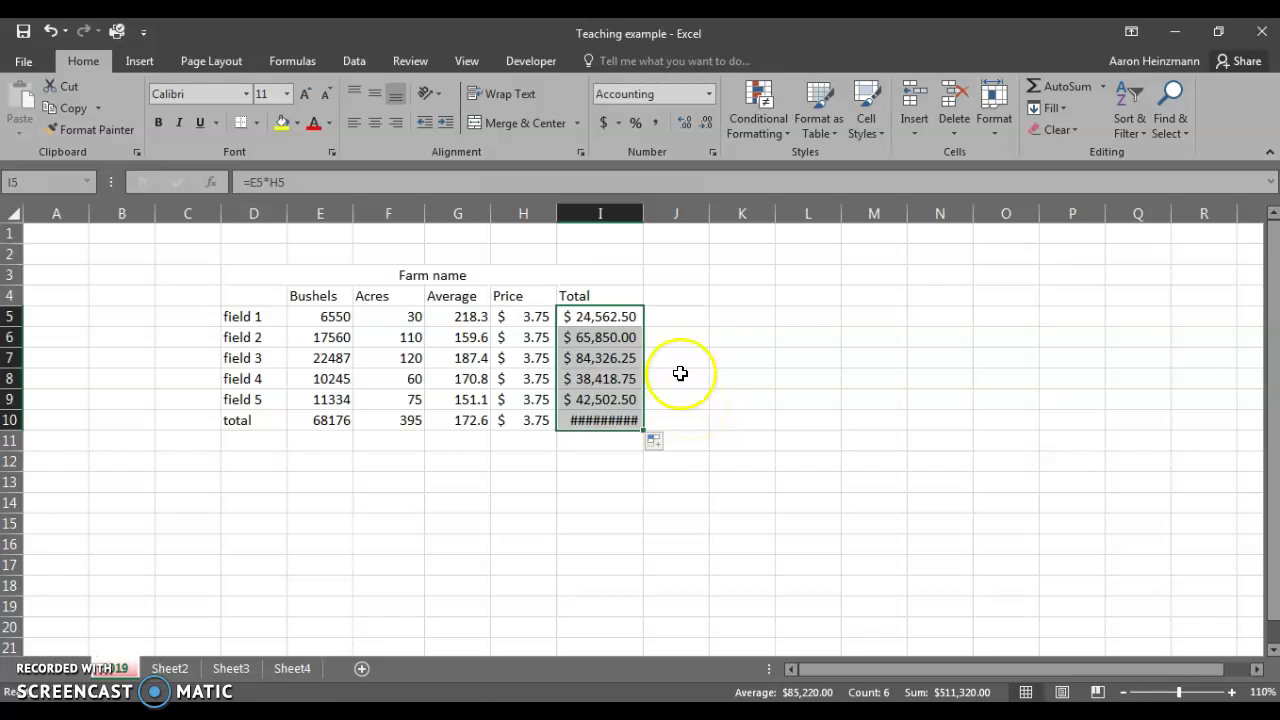
# AutoFit column I so the $255,660.00 total shows instead of ########.
pyautogui.click(604, 214)
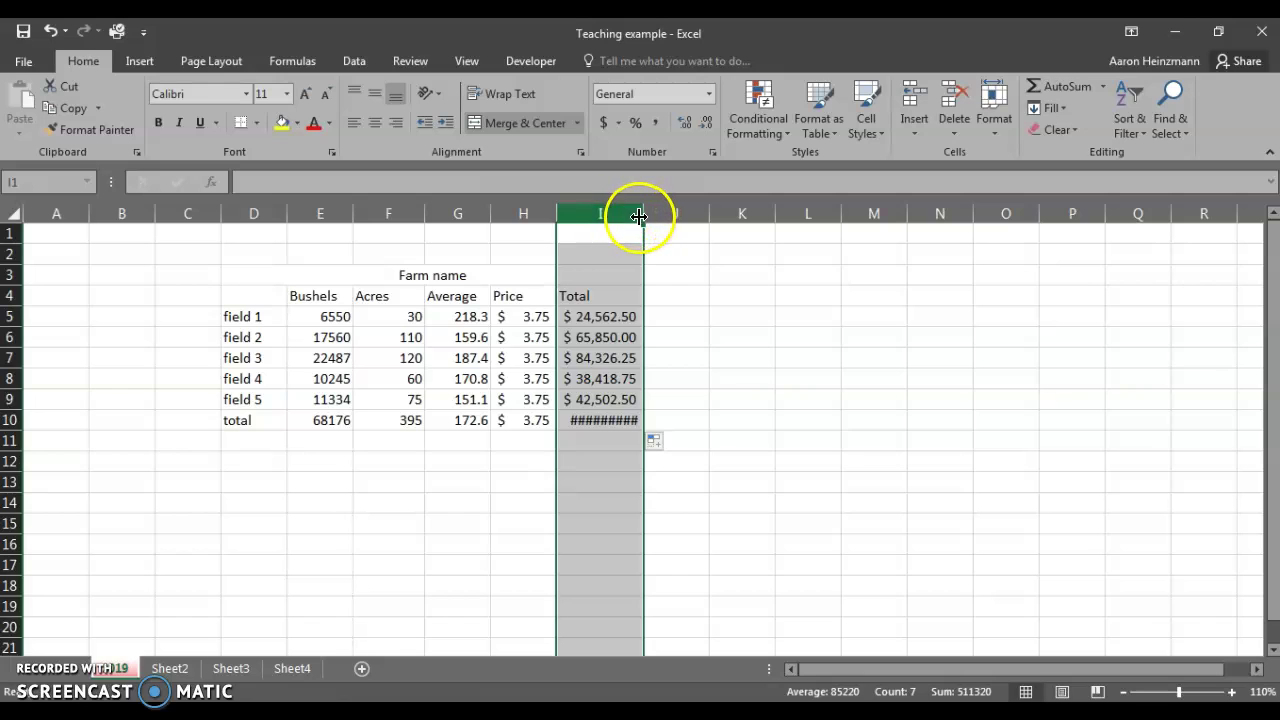
pyautogui.moveTo(644, 214); pyautogui.dragTo(615, 220)
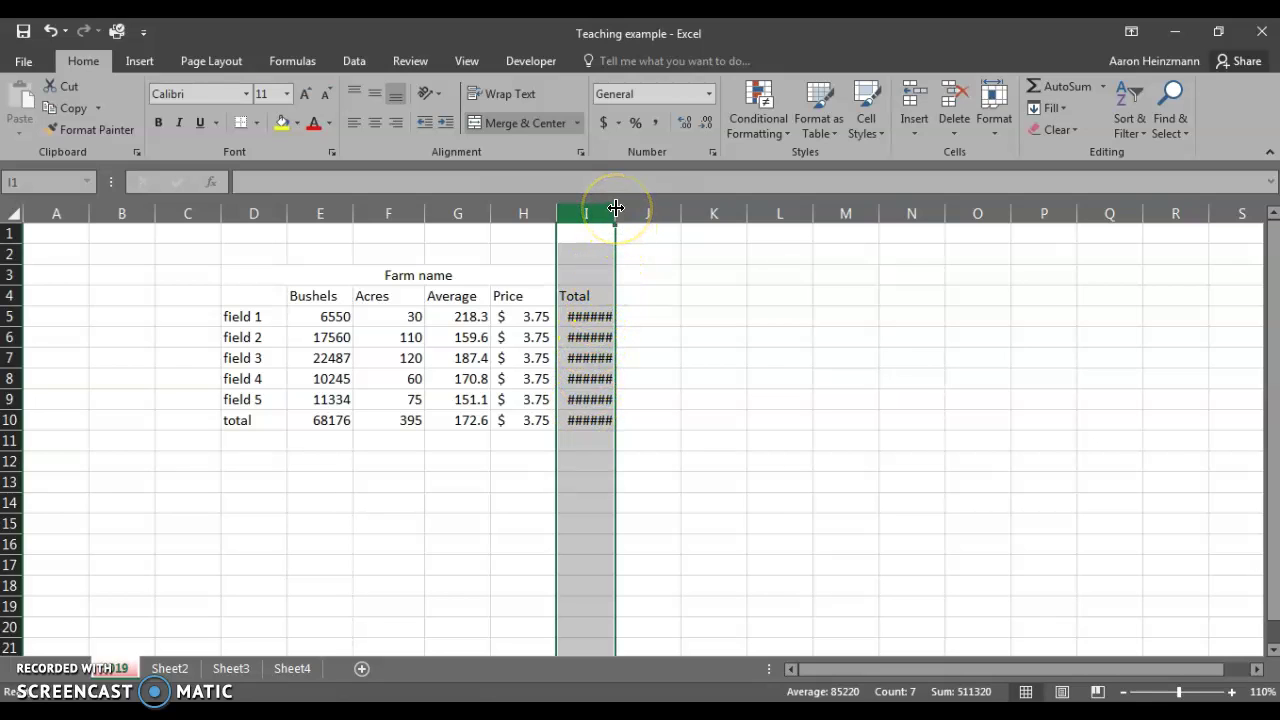
pyautogui.moveTo(616, 208)
pyautogui.mouseDown()
pyautogui.moveTo(683, 214)
pyautogui.moveTo(604, 217)
pyautogui.moveTo(622, 217)
pyautogui.mouseUp()
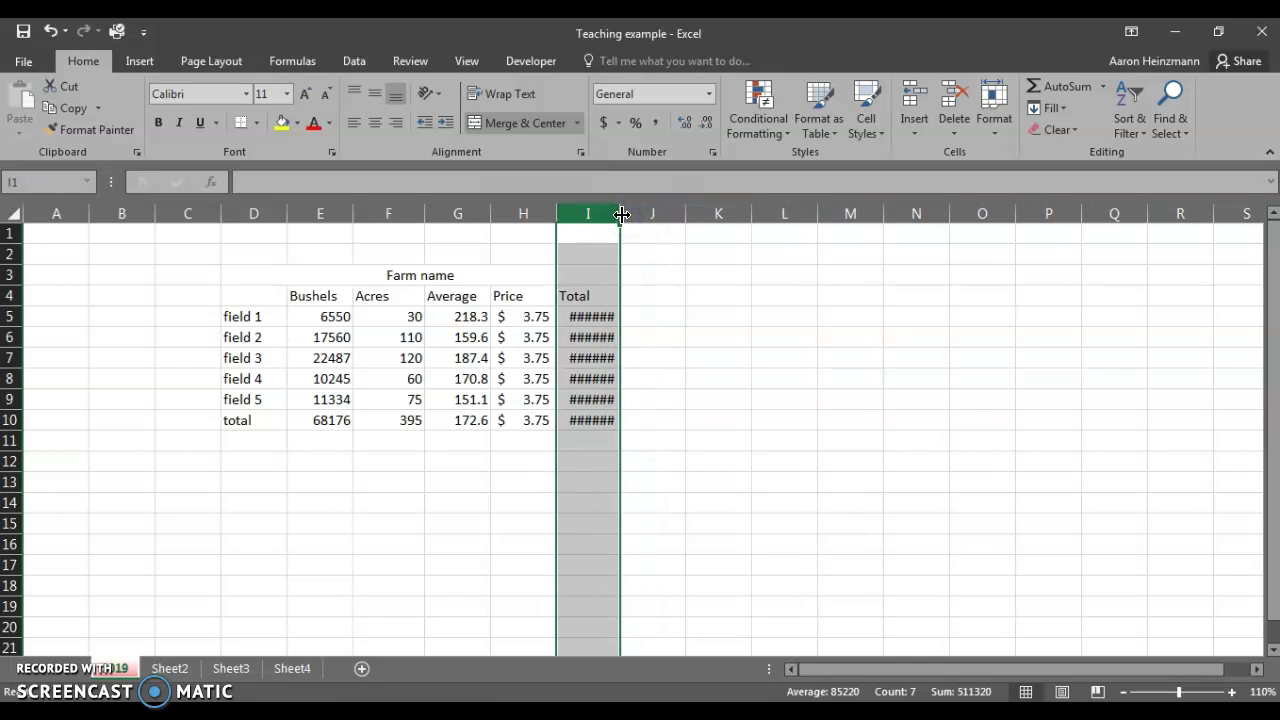
pyautogui.doubleClick(620, 212)
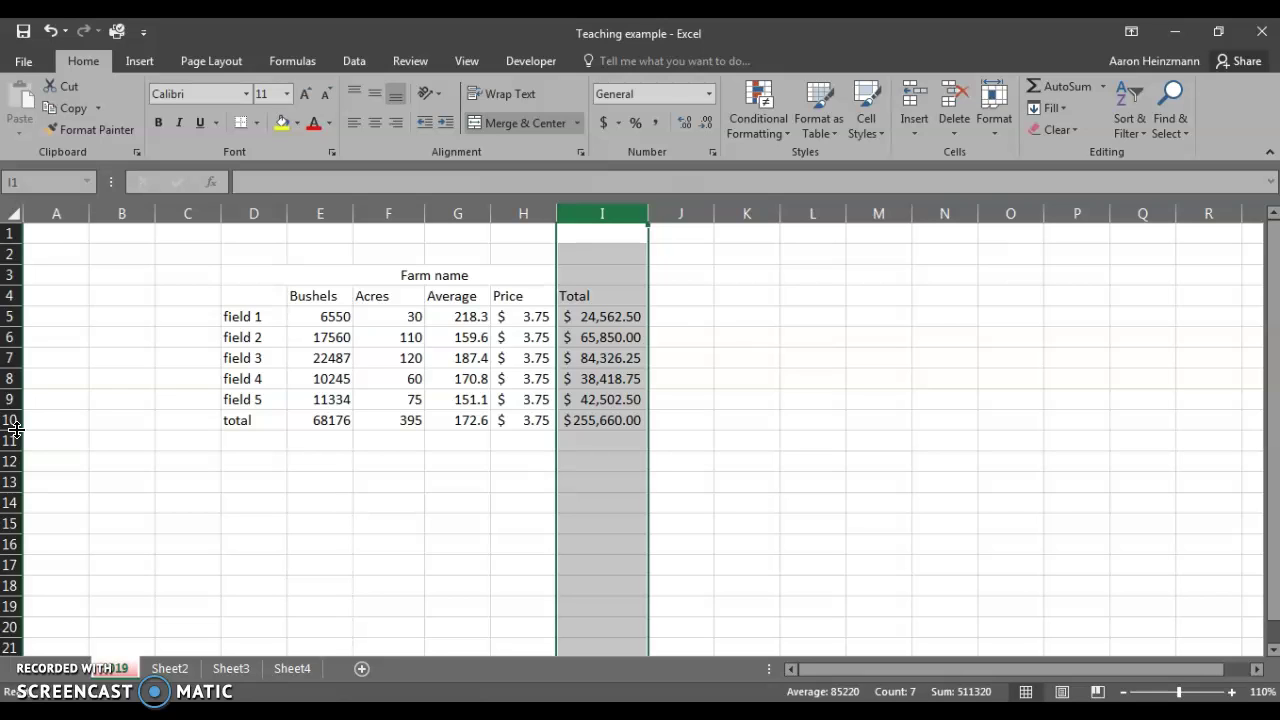
# Enter January in C12 and fill month names across row 12 to September.
pyautogui.click(131, 447)
pyautogui.click(195, 465)
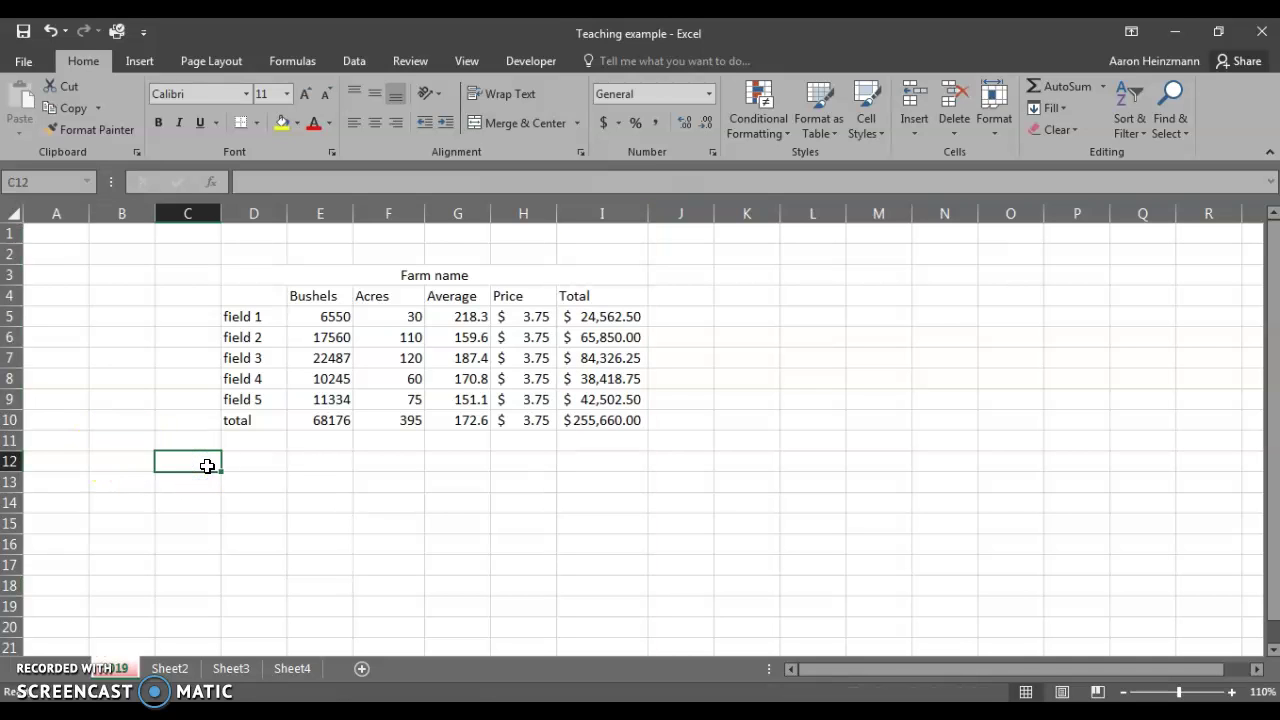
pyautogui.write('January')
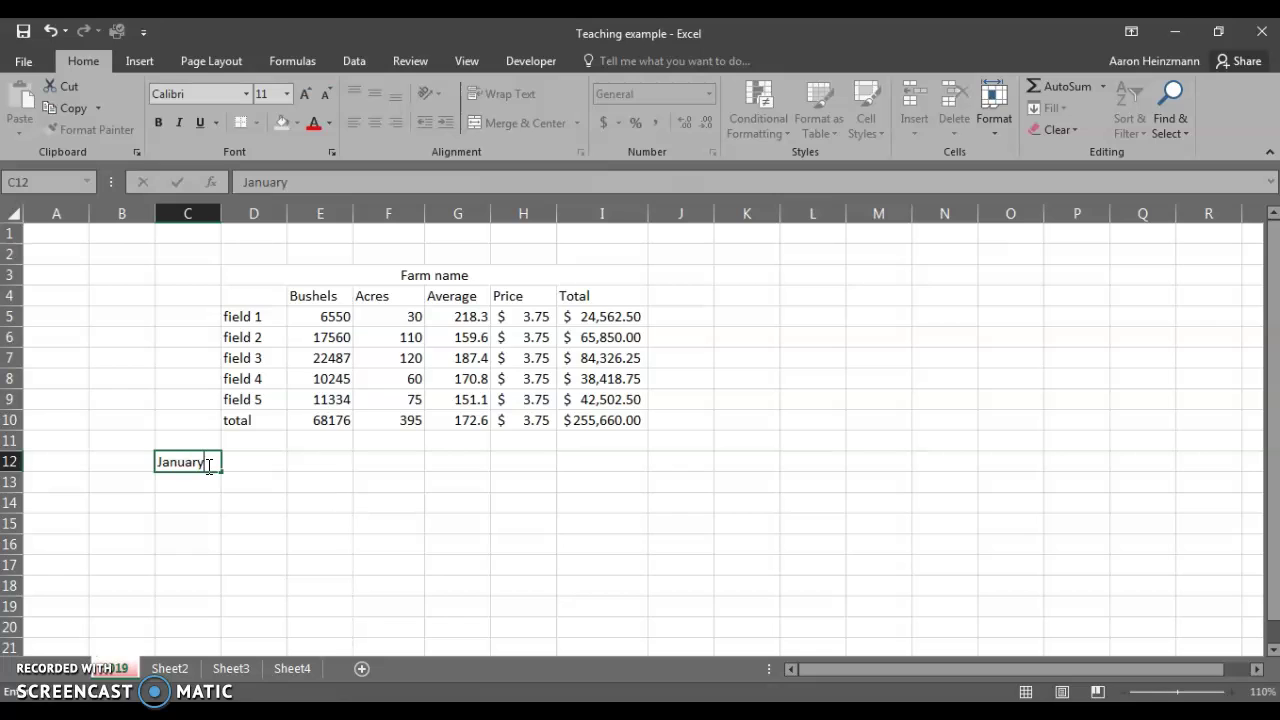
pyautogui.press('Tab')
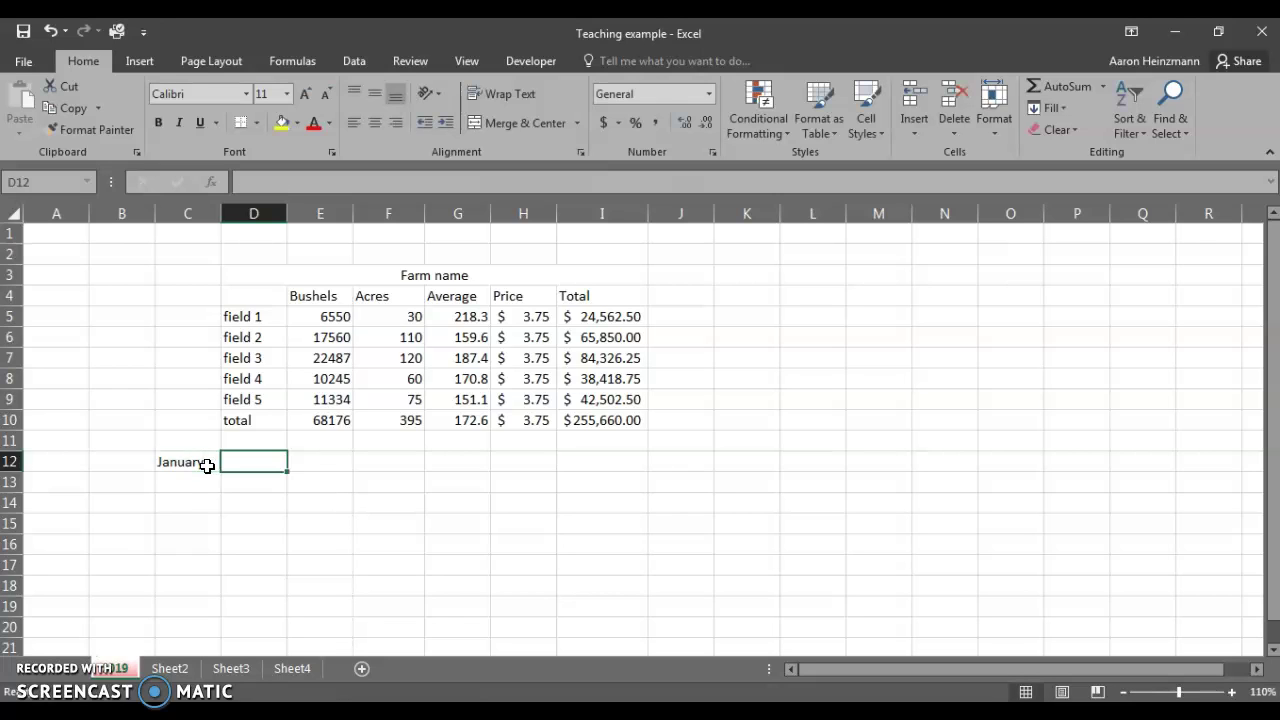
pyautogui.click(206, 465)
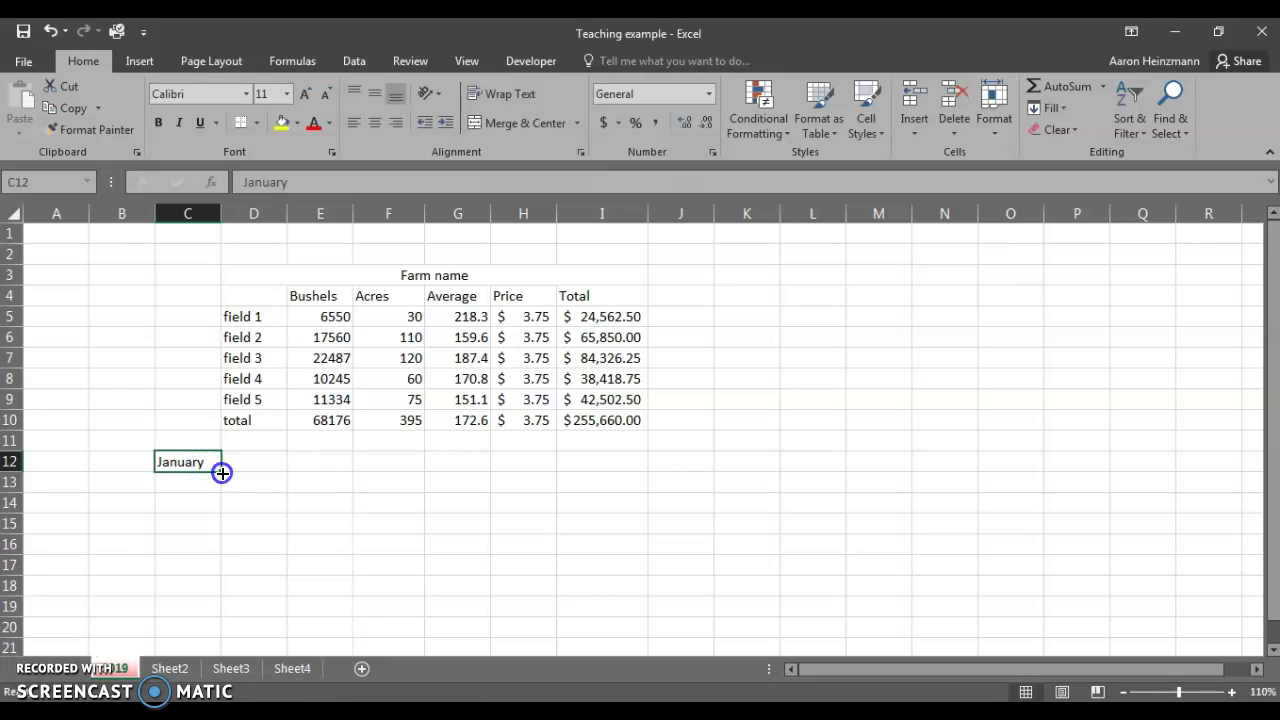
pyautogui.moveTo(222, 473); pyautogui.dragTo(751, 460)
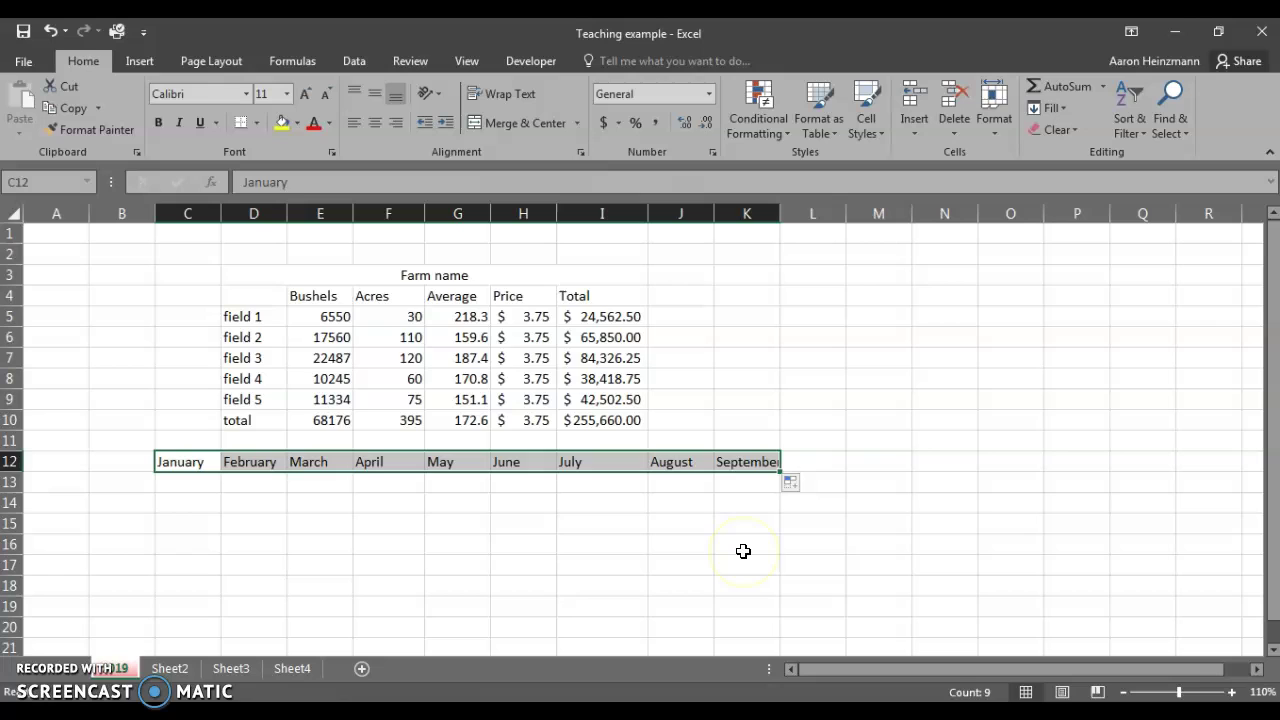
pyautogui.click(178, 482)
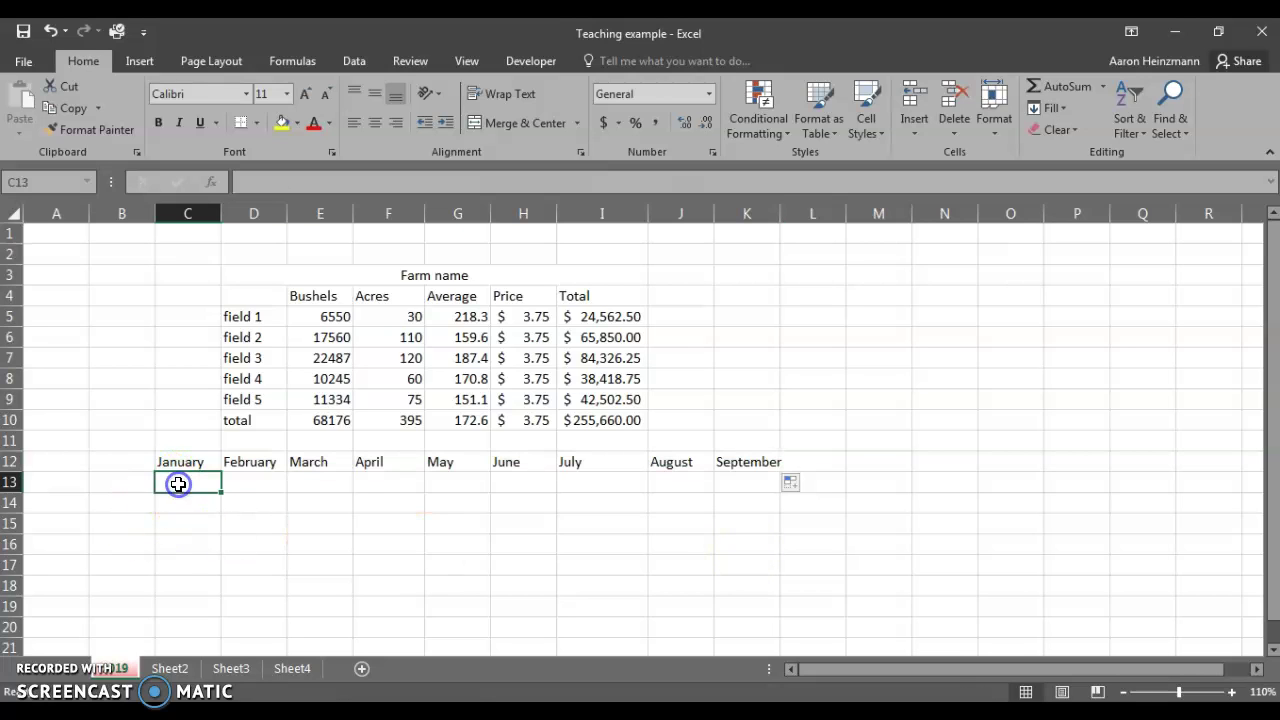
# Number B13 to B27 from 1 to 15 using Fill Series.
pyautogui.click(126, 487)
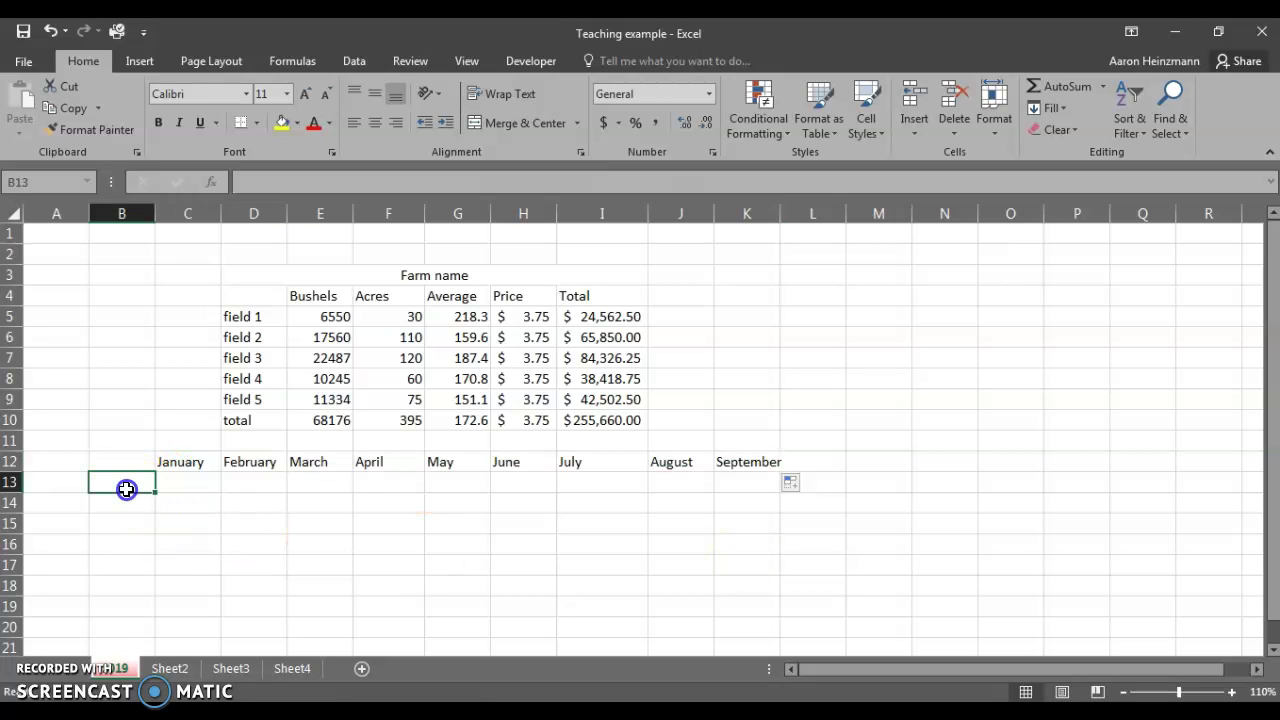
pyautogui.write('1')
pyautogui.press('Return')
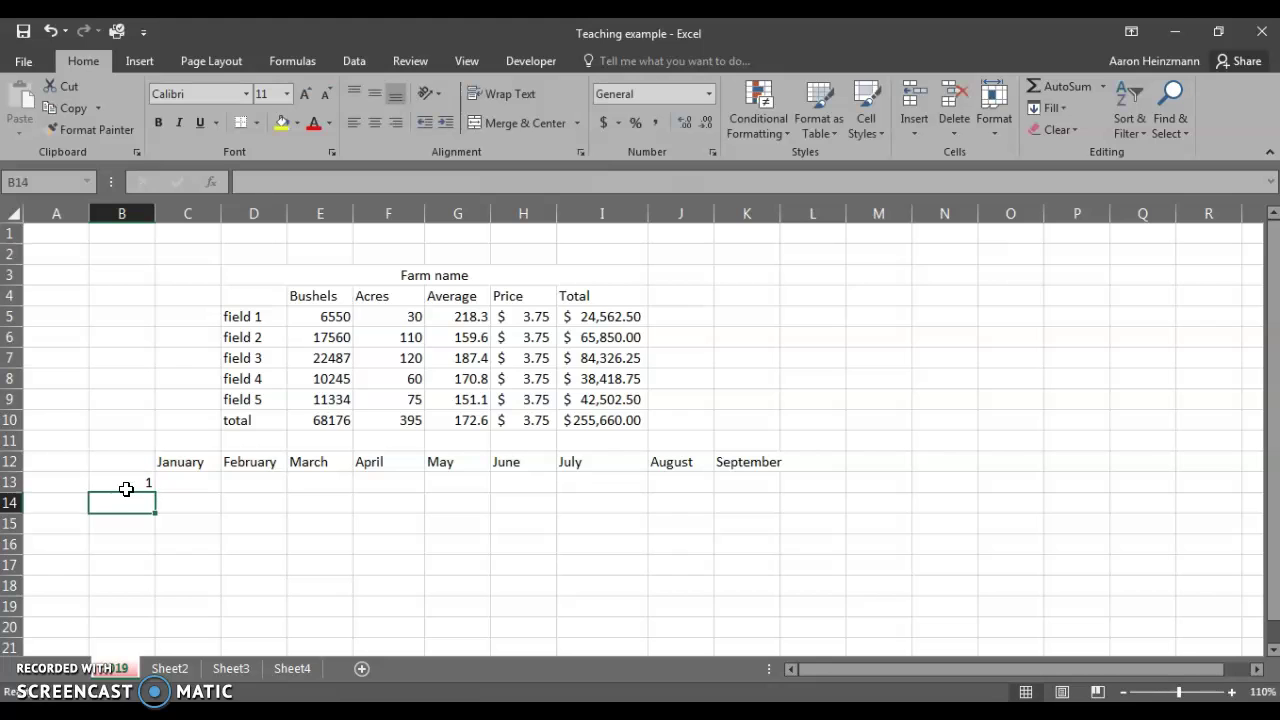
pyautogui.click(126, 486)
pyautogui.moveTo(154, 493); pyautogui.dragTo(164, 620)
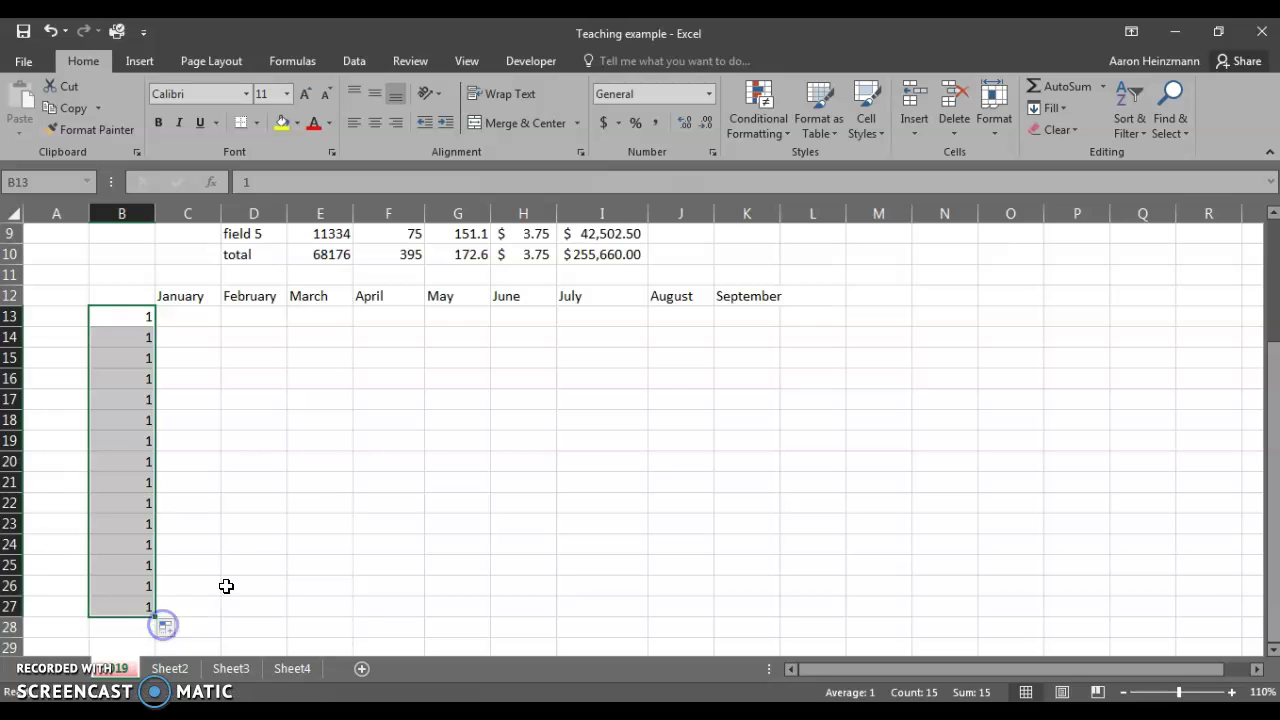
pyautogui.click(172, 629)
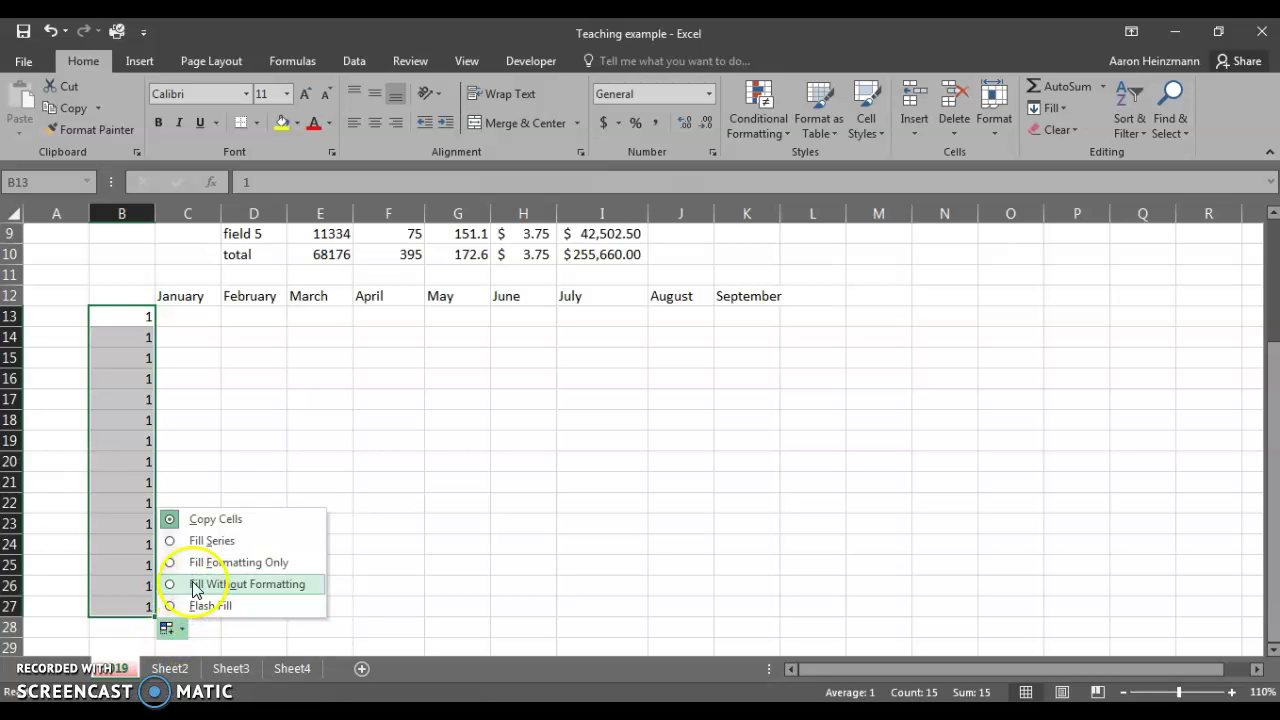
pyautogui.click(205, 540)
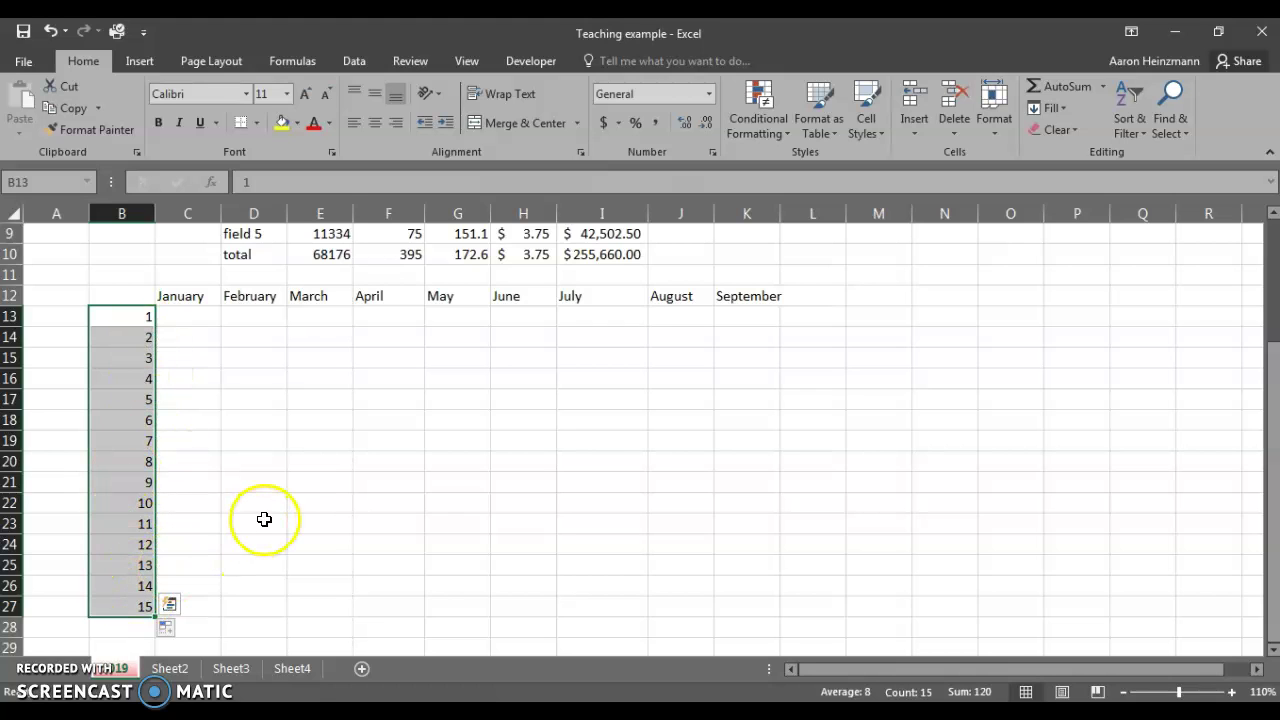
pyautogui.click(322, 480)
pyautogui.scroll(3, 490, 450)
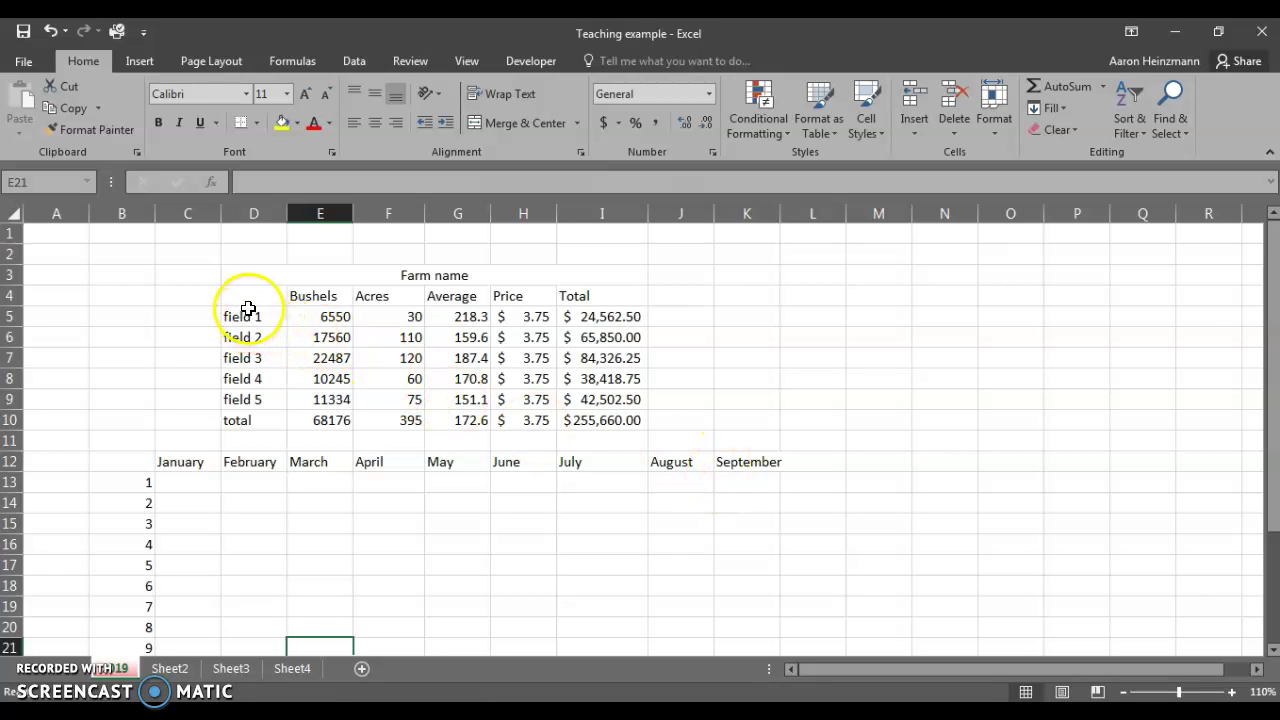
# Insert a 2-D clustered column chart of the field Bushels data D4:E9 and reposition it.
pyautogui.moveTo(251, 294); pyautogui.dragTo(321, 401)
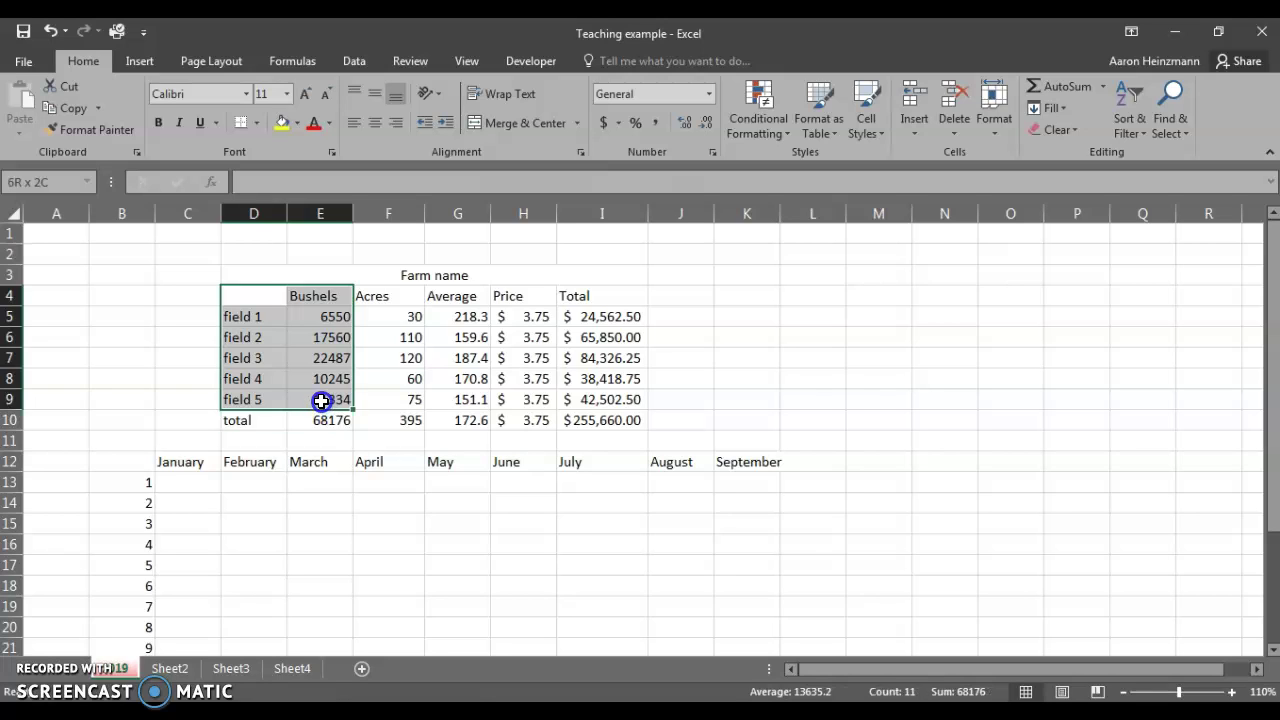
pyautogui.moveTo(321, 401); pyautogui.dragTo(323, 400)
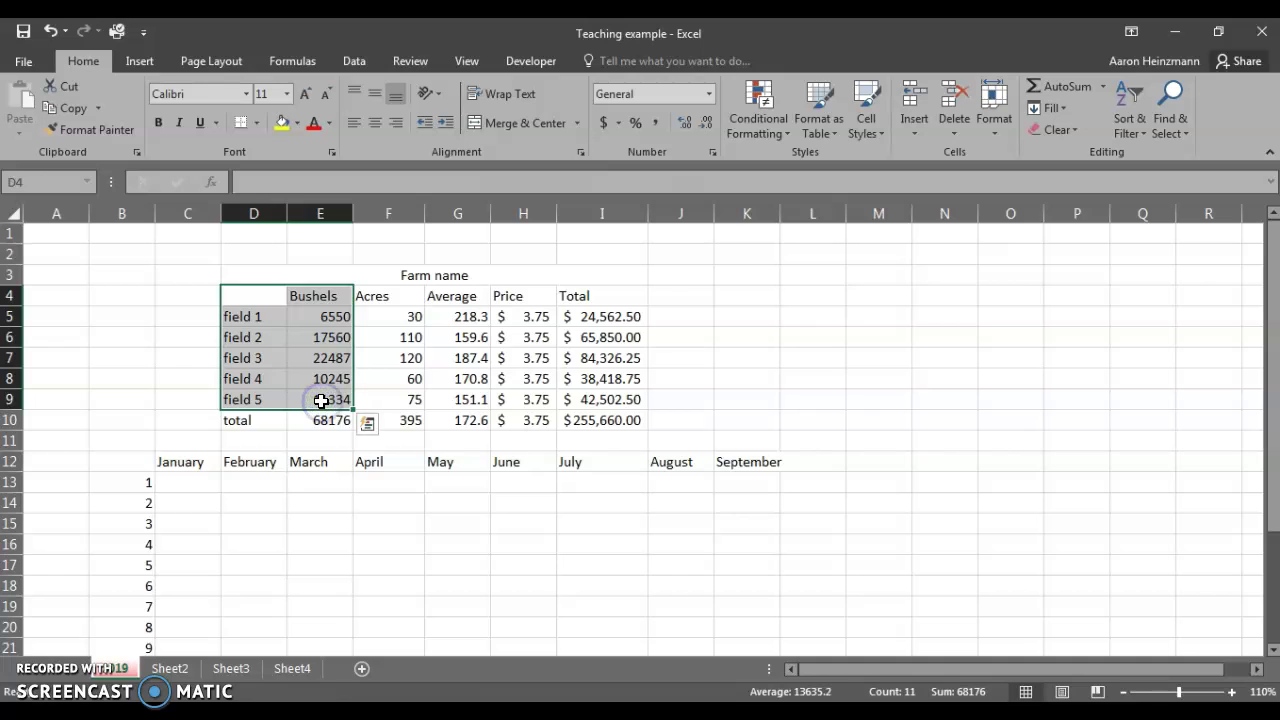
pyautogui.click(133, 63)
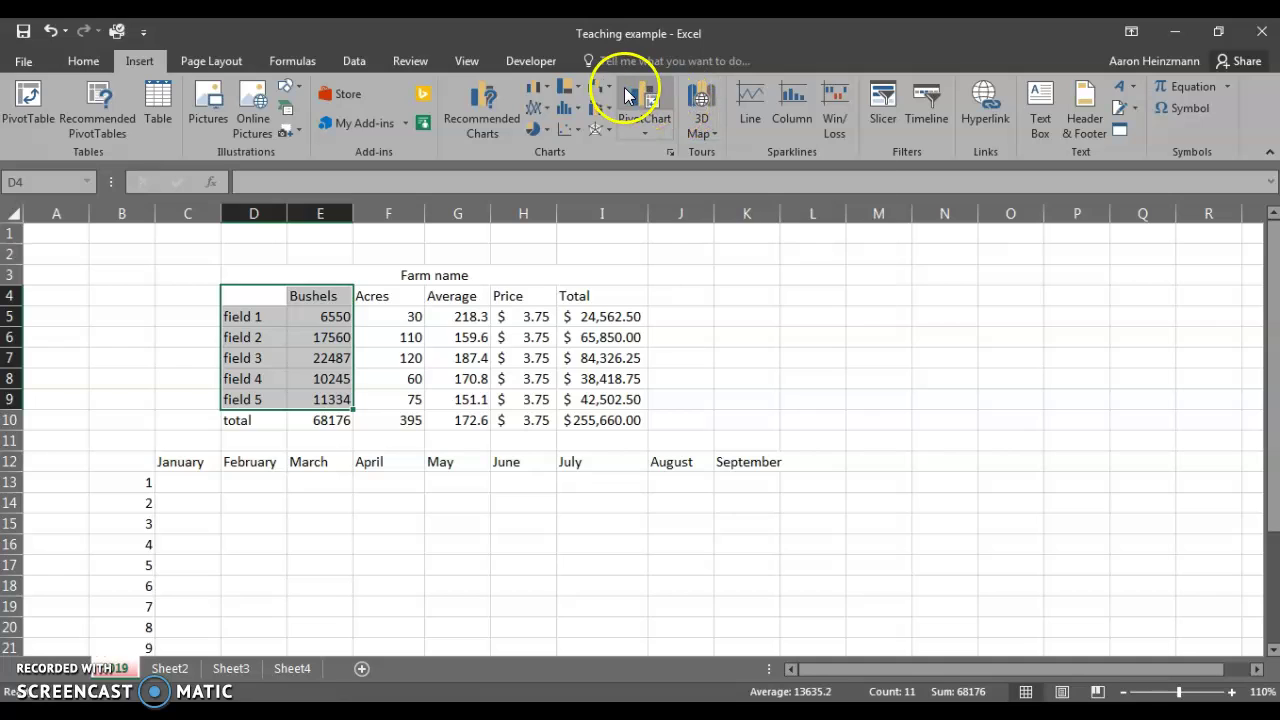
pyautogui.click(533, 93)
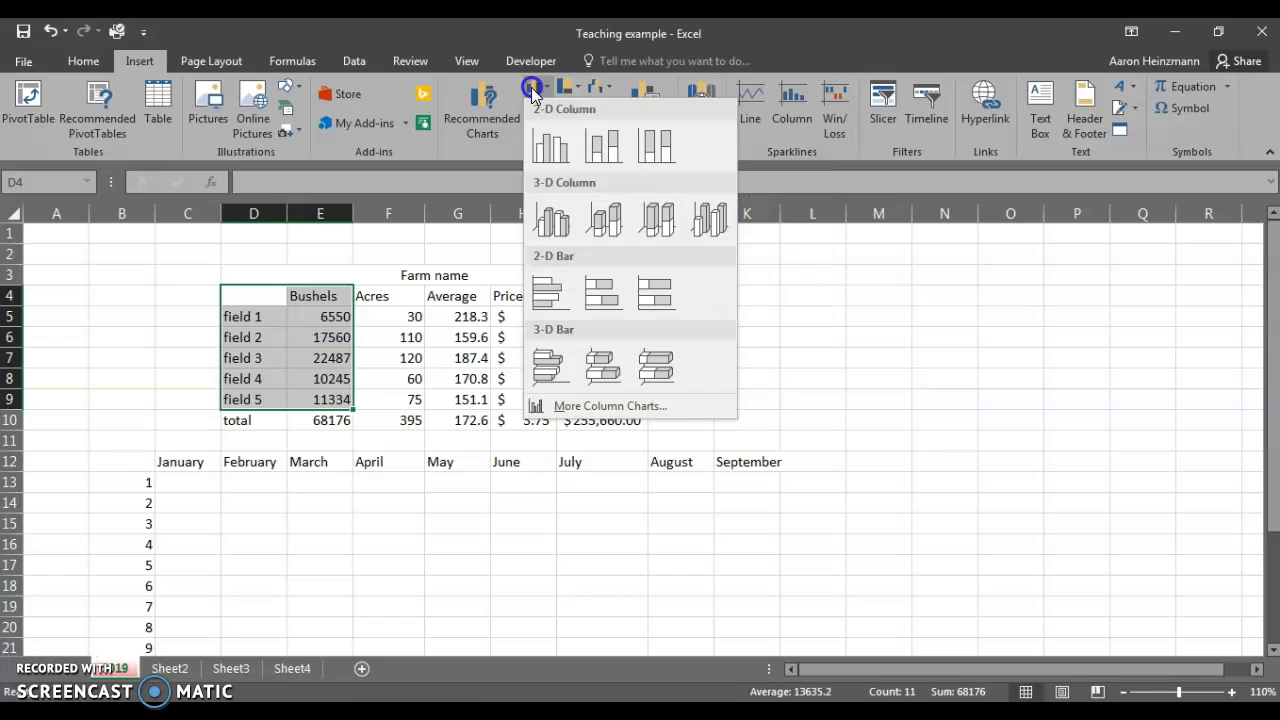
pyautogui.click(543, 151)
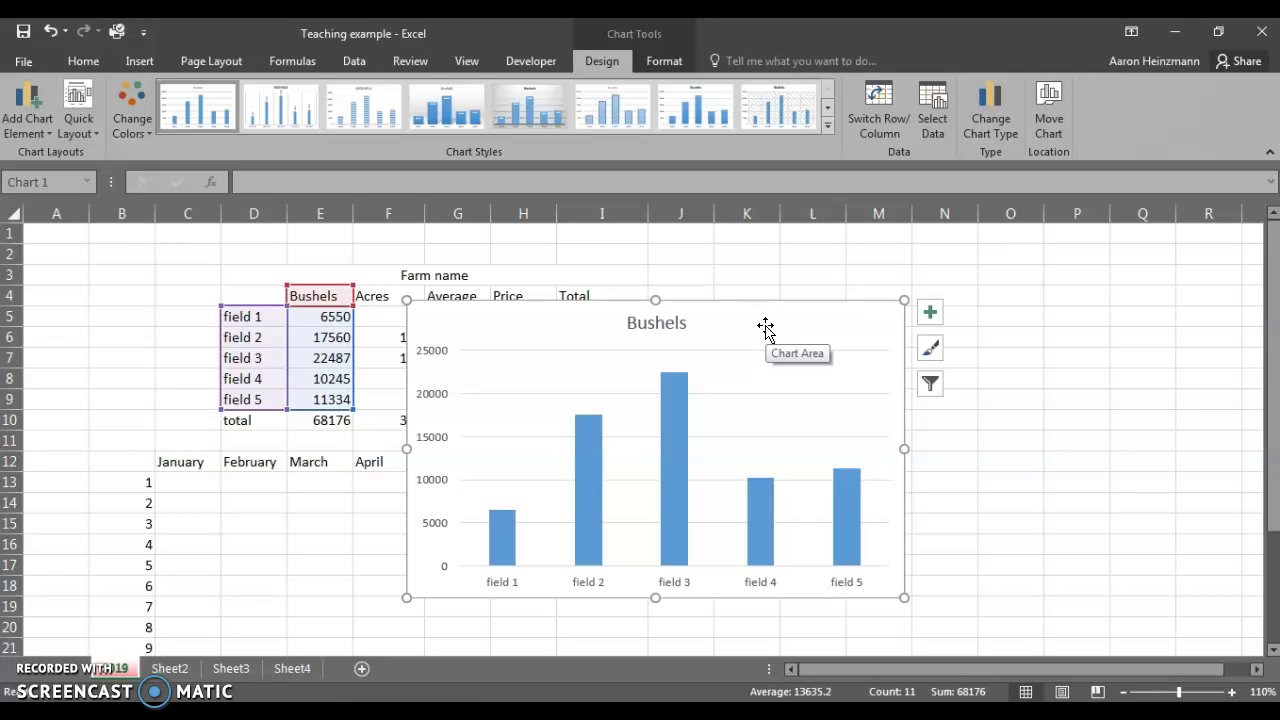
pyautogui.click(730, 330)
# Move the Bushels column chart beside the yield table, over columns K–Q.
pyautogui.moveTo(730, 331); pyautogui.dragTo(1036, 293)
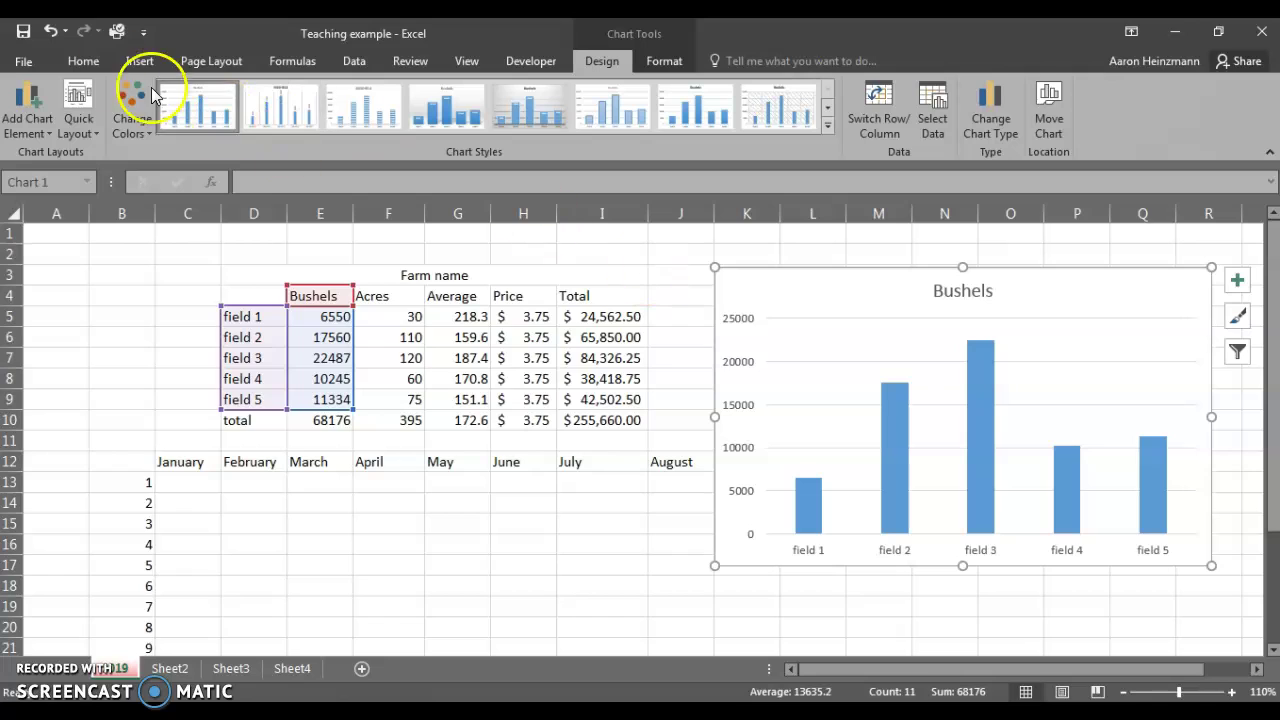
# Save the workbook.
pyautogui.click(24, 32)
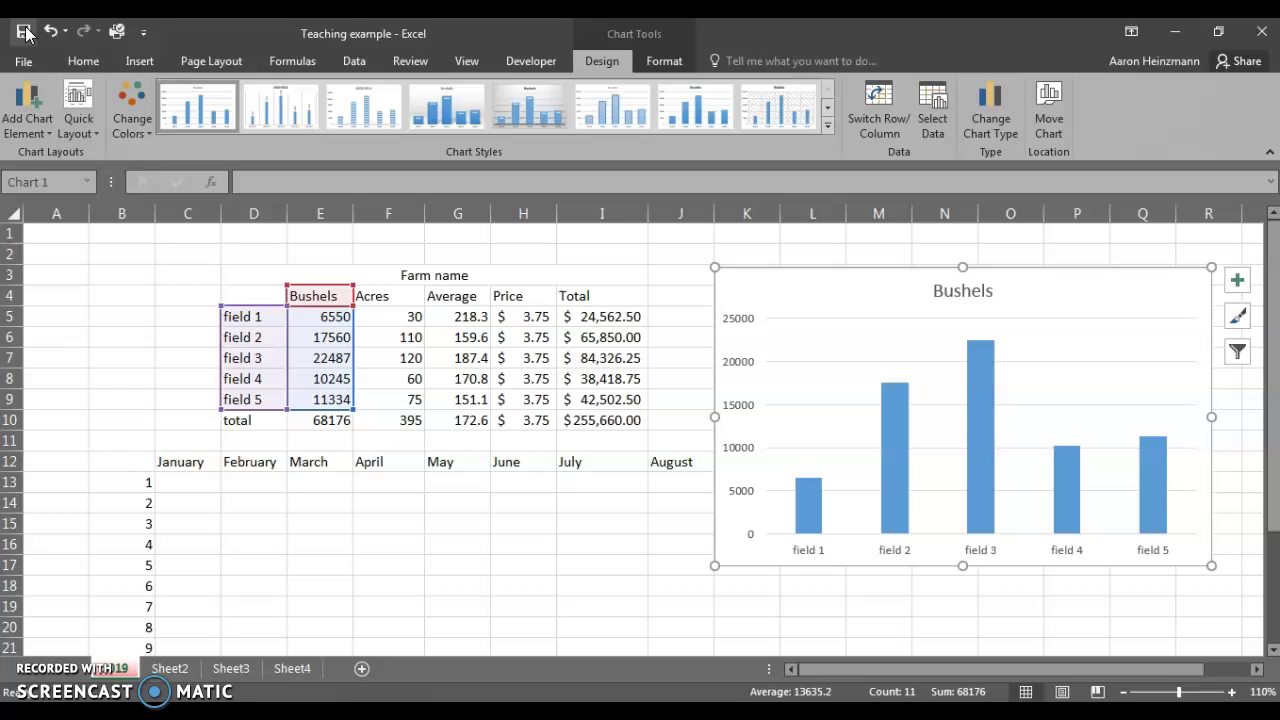